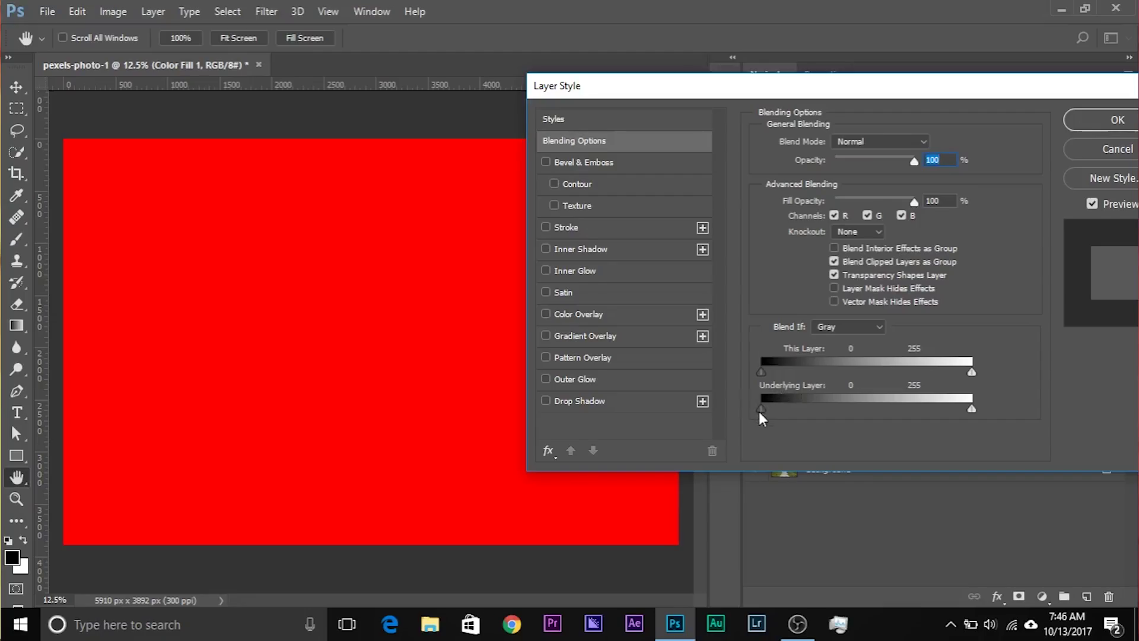
Split Color Fill 1's Underlying Layer black slider to 134/176 so red covers only sky and boardwalk
{"action": "left_click_drag", "start_coordinate": [796, 411], "coordinate": [879, 407]}
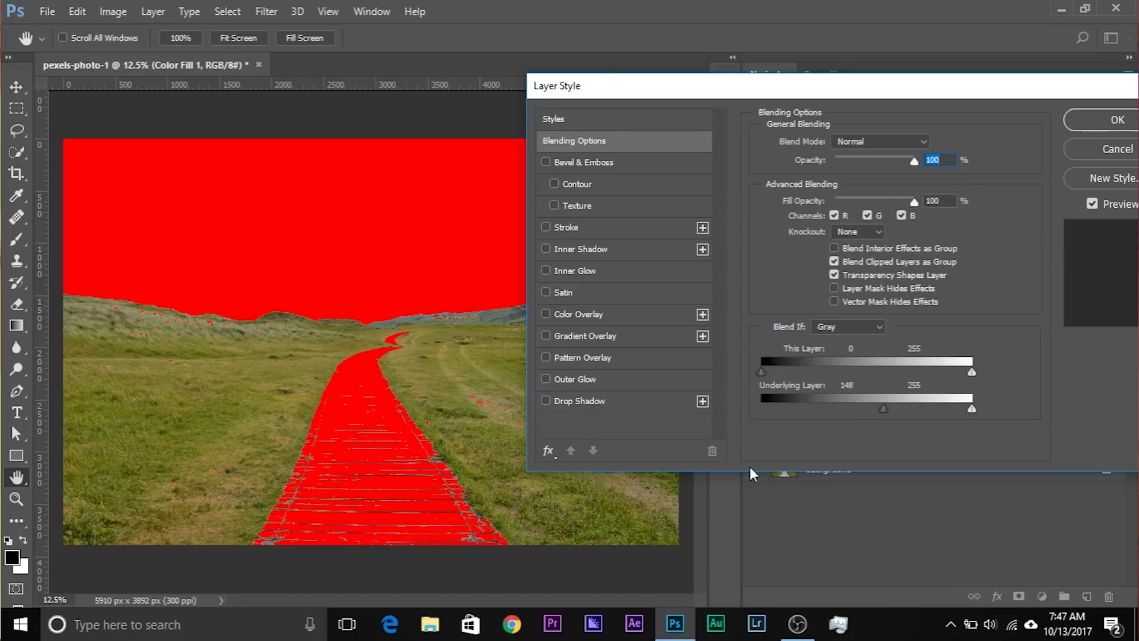
{"action": "left_click_drag", "start_coordinate": [643, 86], "coordinate": [79, 77]}
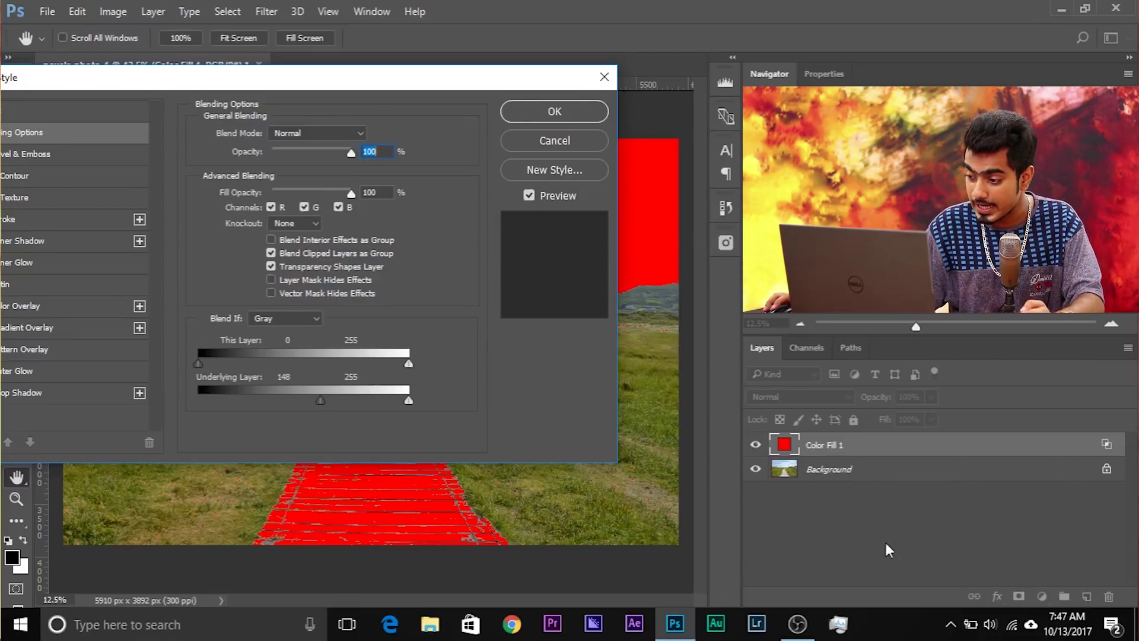
{"action": "mouse_move", "coordinate": [320, 402]}
{"action": "left_mouse_down"}
{"action": "mouse_move", "coordinate": [191, 401]}
{"action": "mouse_move", "coordinate": [221, 381]}
{"action": "mouse_move", "coordinate": [241, 399]}
{"action": "mouse_move", "coordinate": [304, 404]}
{"action": "left_mouse_up"}
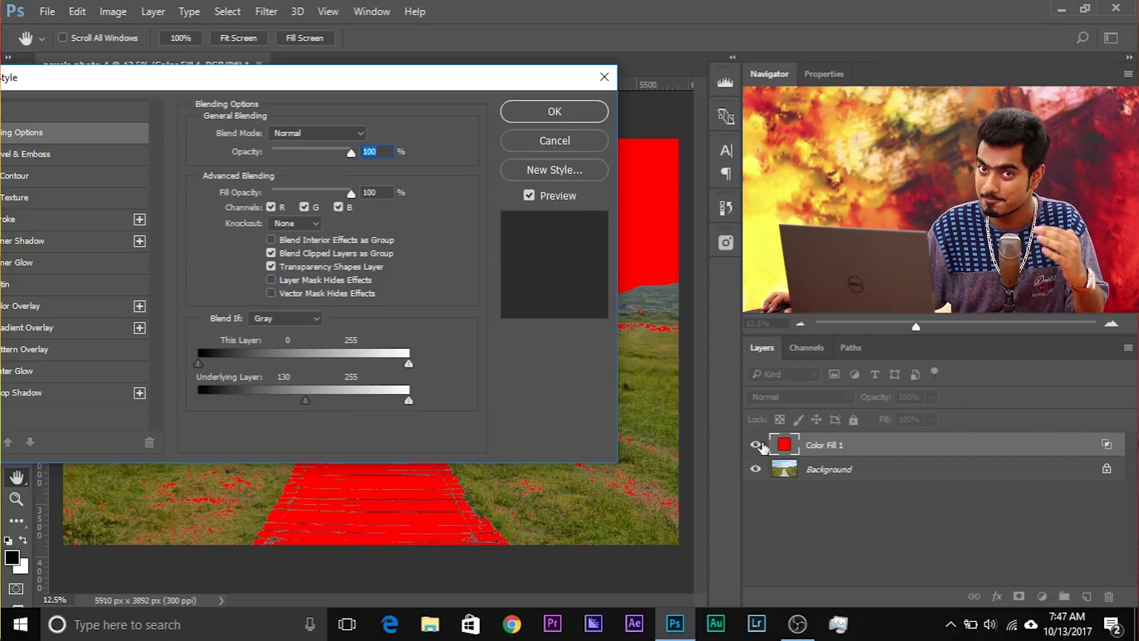
{"action": "left_click_drag", "start_coordinate": [249, 83], "coordinate": [527, 79]}
{"action": "left_click_drag", "start_coordinate": [598, 85], "coordinate": [1011, 113]}
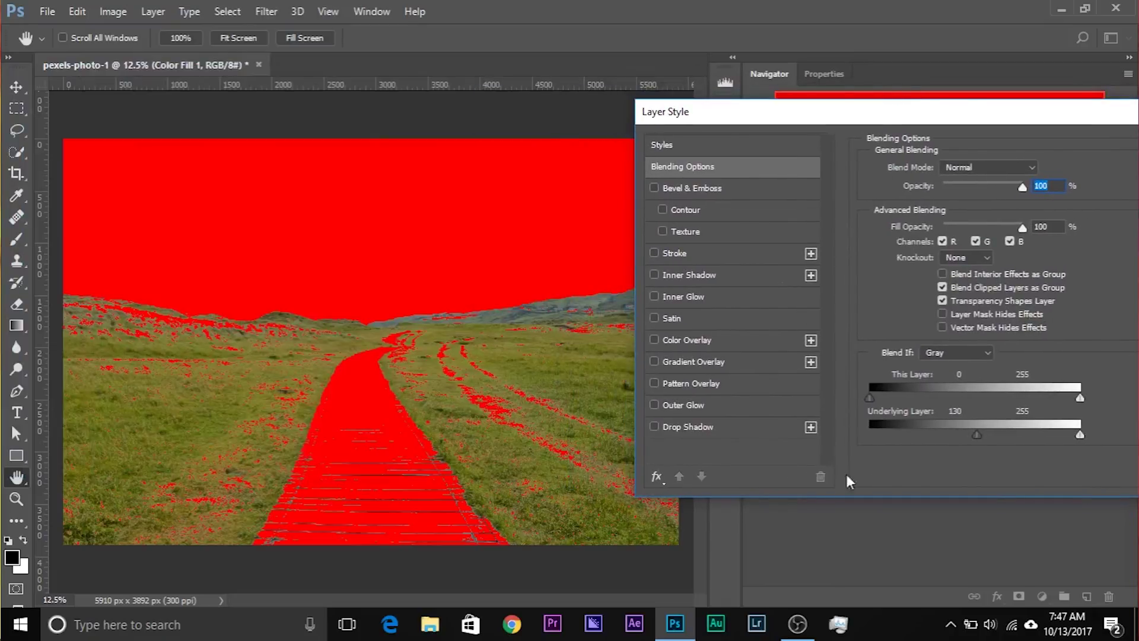
{"action": "left_click_drag", "start_coordinate": [977, 435], "coordinate": [1007, 426]}
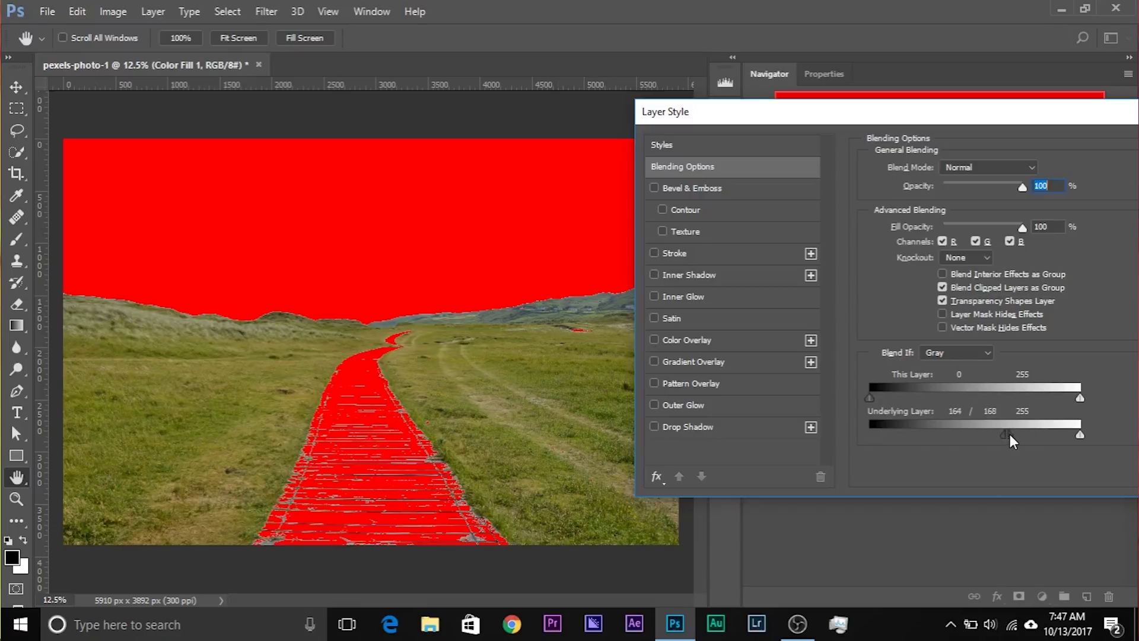
{"action": "mouse_move", "coordinate": [996, 432]}
{"action": "left_mouse_down"}
{"action": "mouse_move", "coordinate": [976, 430]}
{"action": "mouse_move", "coordinate": [1039, 430]}
{"action": "mouse_move", "coordinate": [1016, 432]}
{"action": "left_mouse_up"}
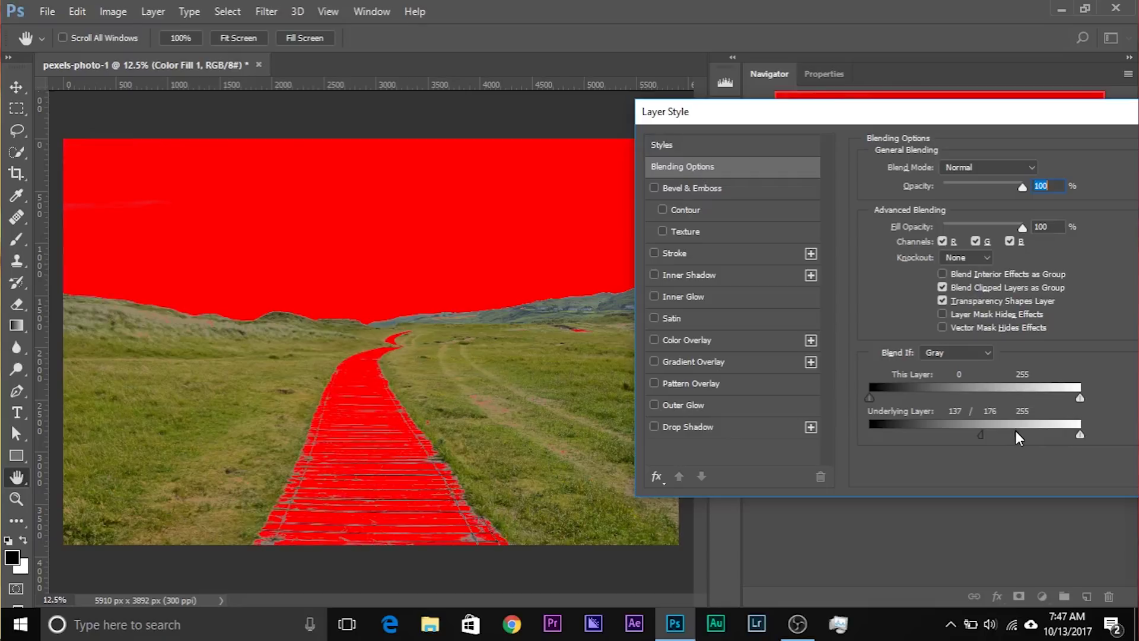
{"action": "left_click_drag", "start_coordinate": [1014, 124], "coordinate": [712, 156]}
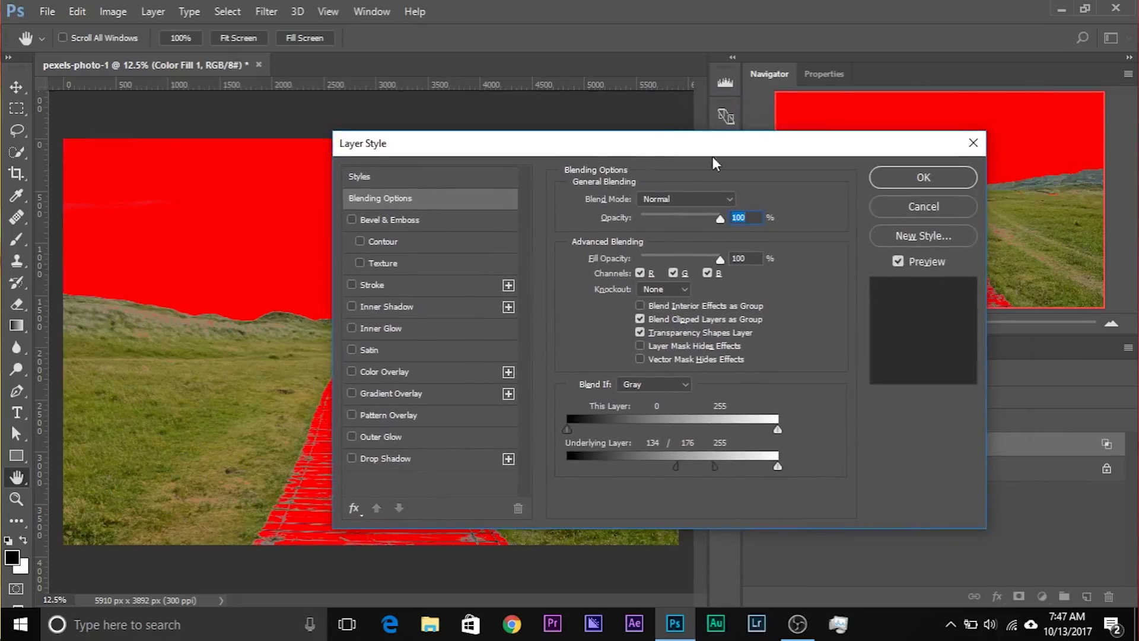
{"action": "left_click", "coordinate": [900, 180]}
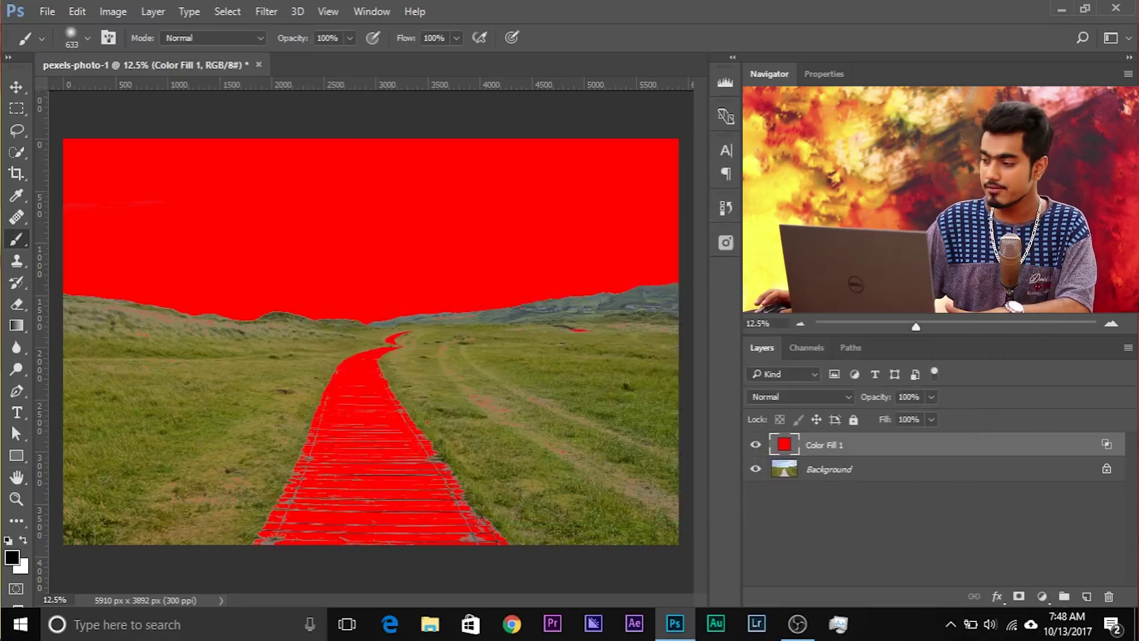
{"action": "double_click", "coordinate": [1105, 447]}
Try different Underlying Layer Blend If ranges on Color Fill 1 to see where red falls
{"action": "left_click_drag", "start_coordinate": [680, 151], "coordinate": [986, 172]}
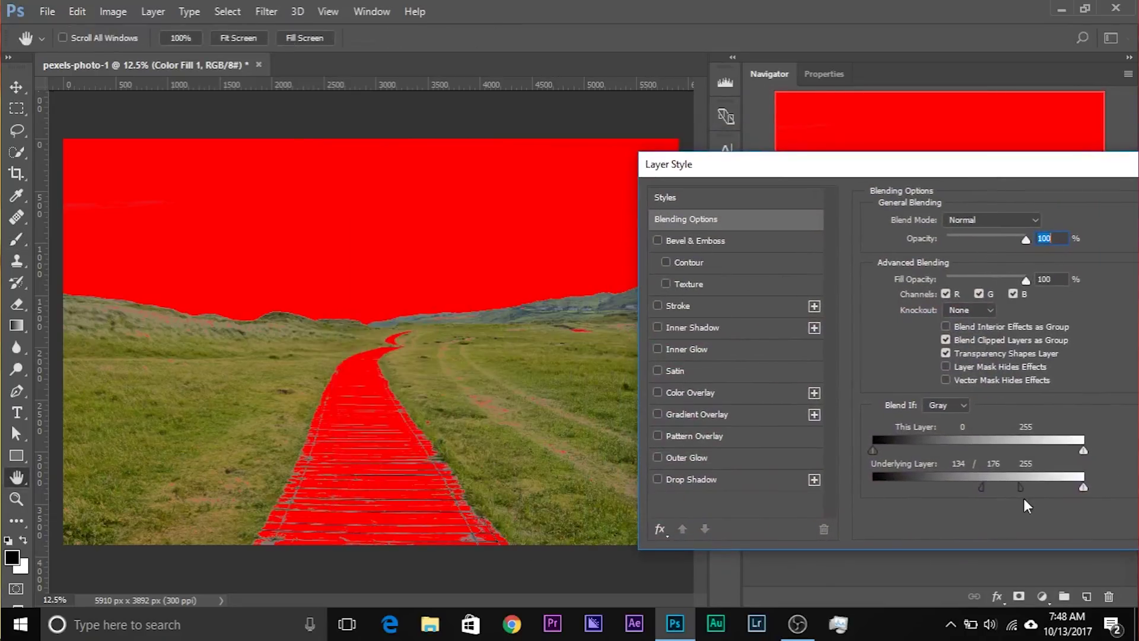
{"action": "left_click_drag", "start_coordinate": [1024, 492], "coordinate": [969, 483]}
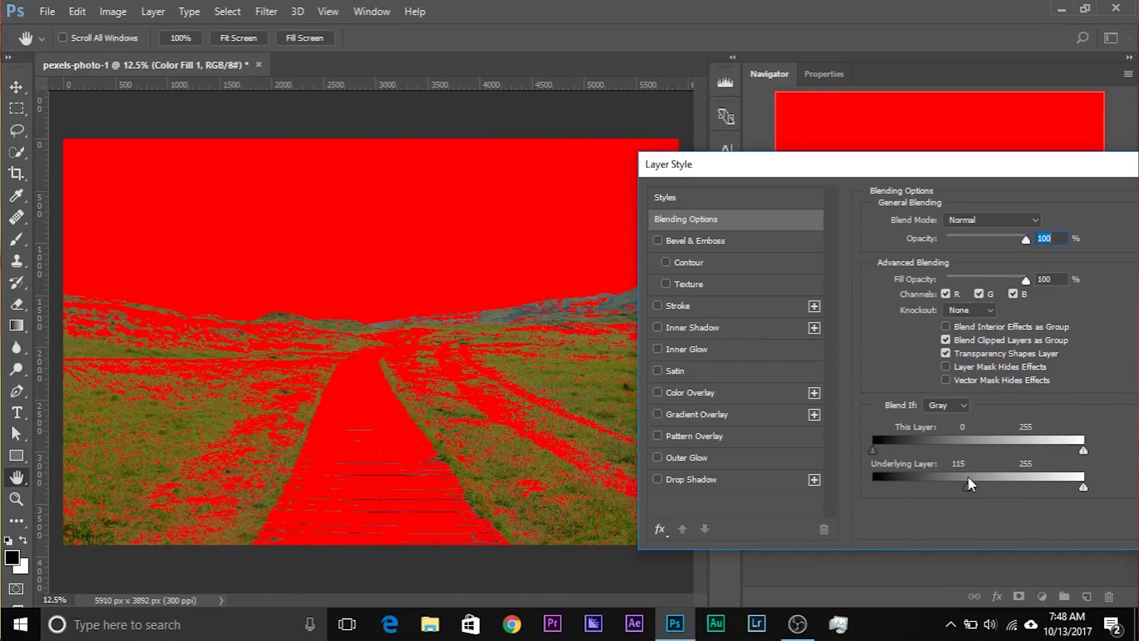
{"action": "left_click_drag", "start_coordinate": [925, 165], "coordinate": [845, 134]}
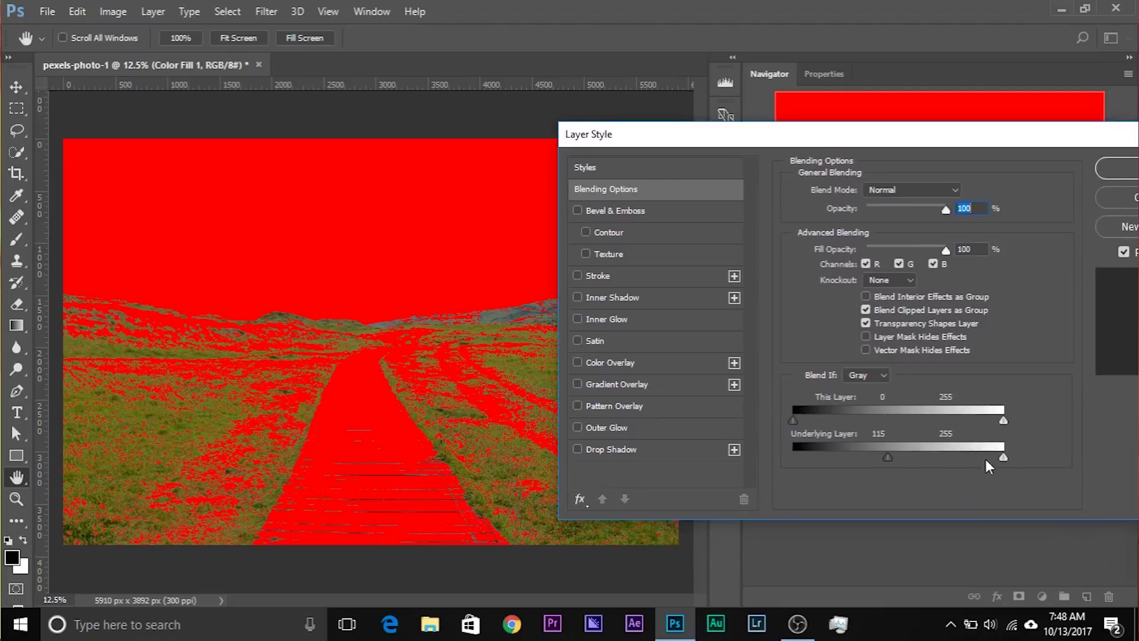
{"action": "left_click_drag", "start_coordinate": [887, 457], "coordinate": [795, 455]}
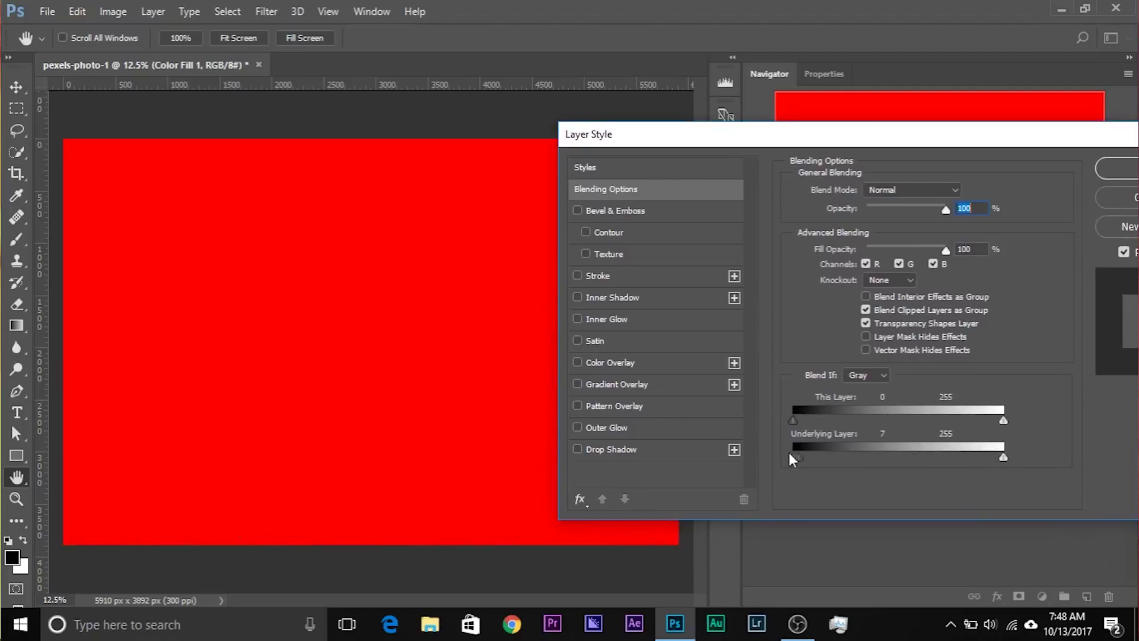
{"action": "left_click_drag", "start_coordinate": [1002, 456], "coordinate": [953, 456]}
Discard the Blend If changes and delete the Color Fill 1 layer
{"action": "left_click_drag", "start_coordinate": [831, 457], "coordinate": [887, 457]}
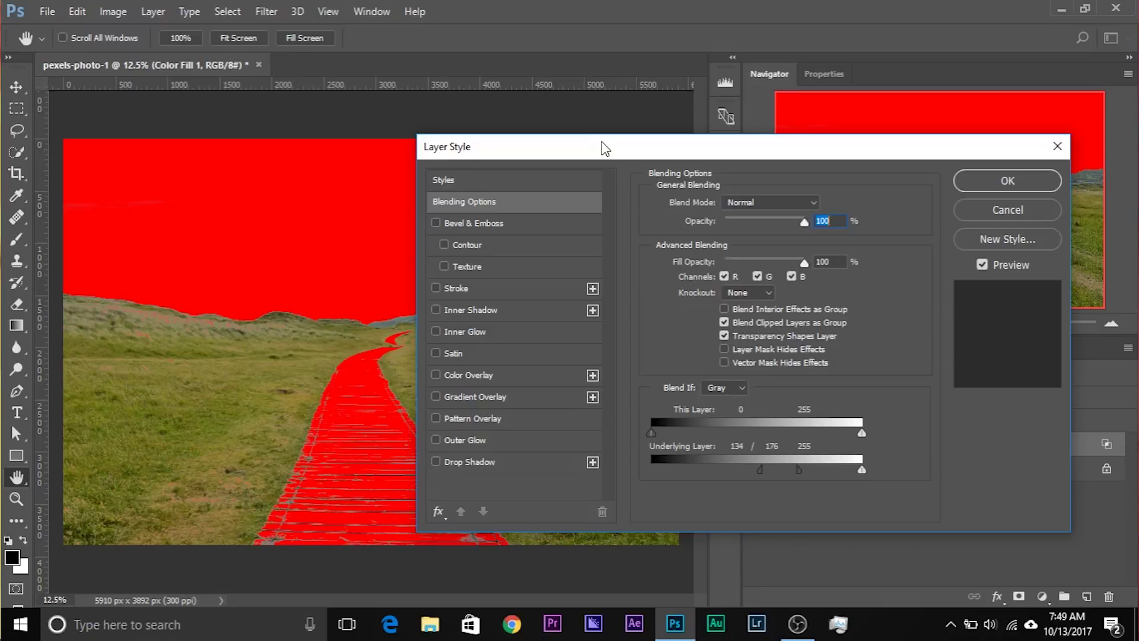
{"action": "left_click_drag", "start_coordinate": [710, 146], "coordinate": [621, 136]}
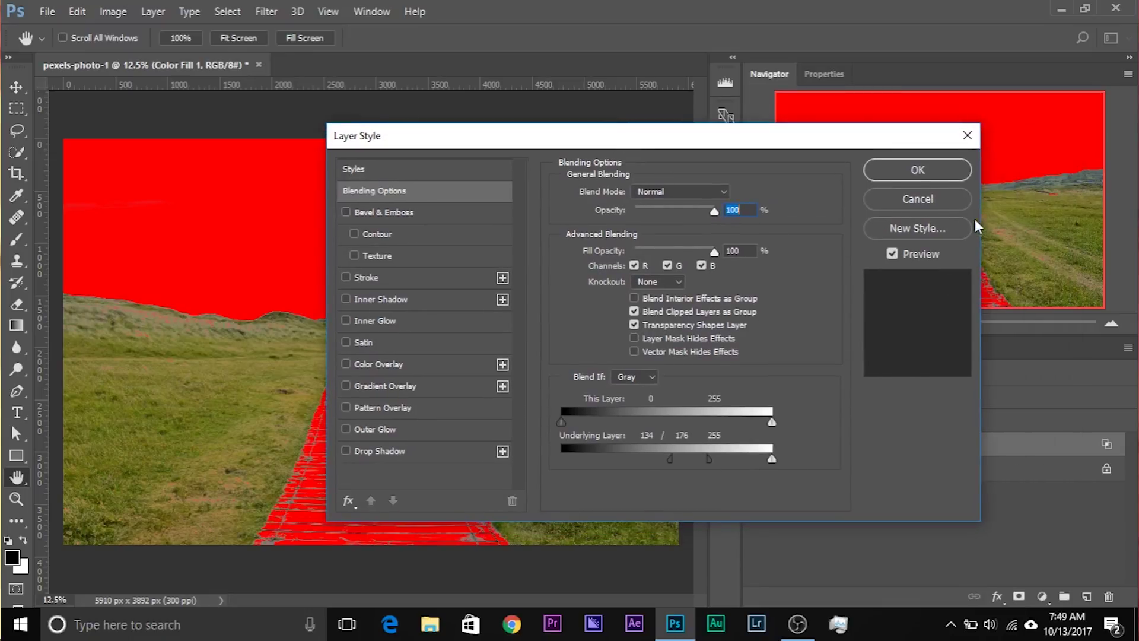
{"action": "left_click", "coordinate": [945, 201]}
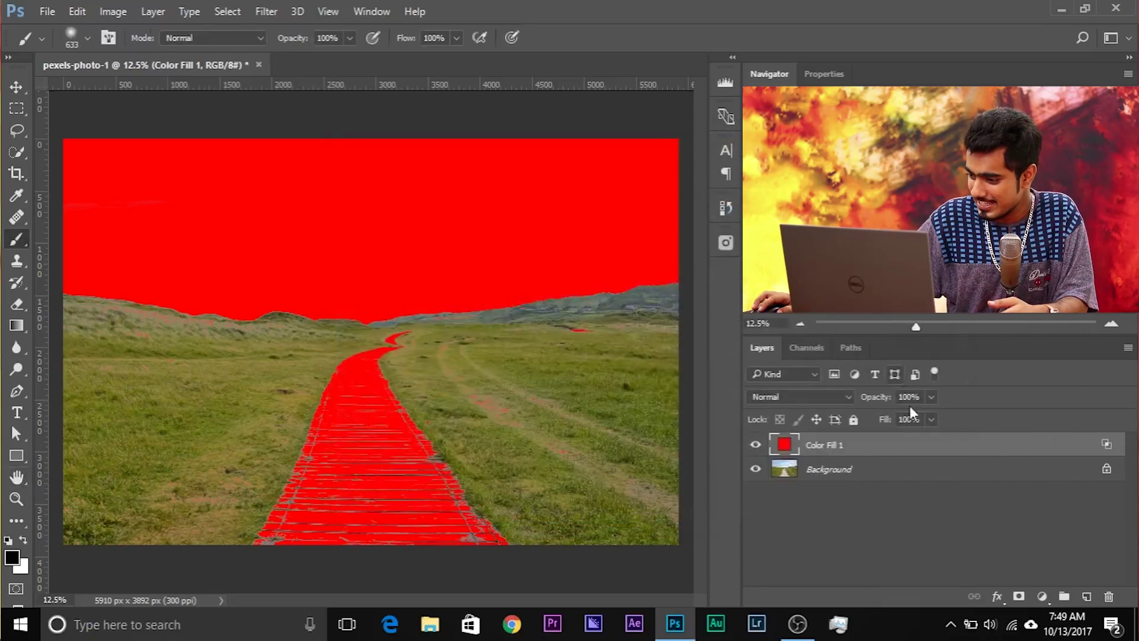
{"action": "left_click_drag", "start_coordinate": [956, 445], "coordinate": [1106, 596]}
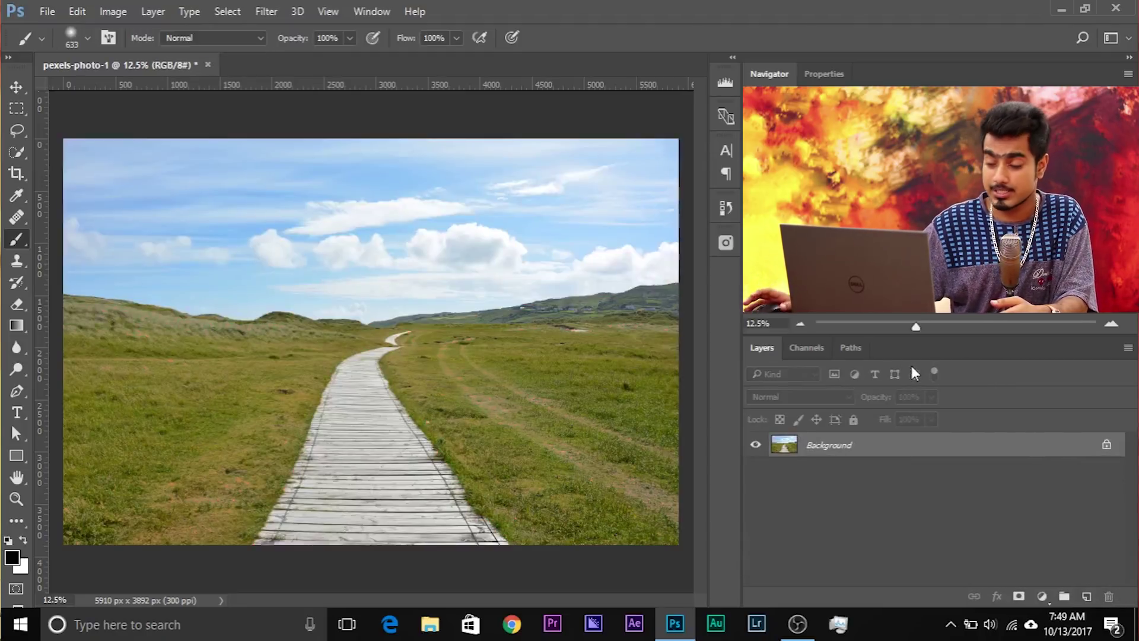
Add a Curves adjustment layer and pull the curve down to darken the photo with more contrast
{"action": "left_click", "coordinate": [1041, 595]}
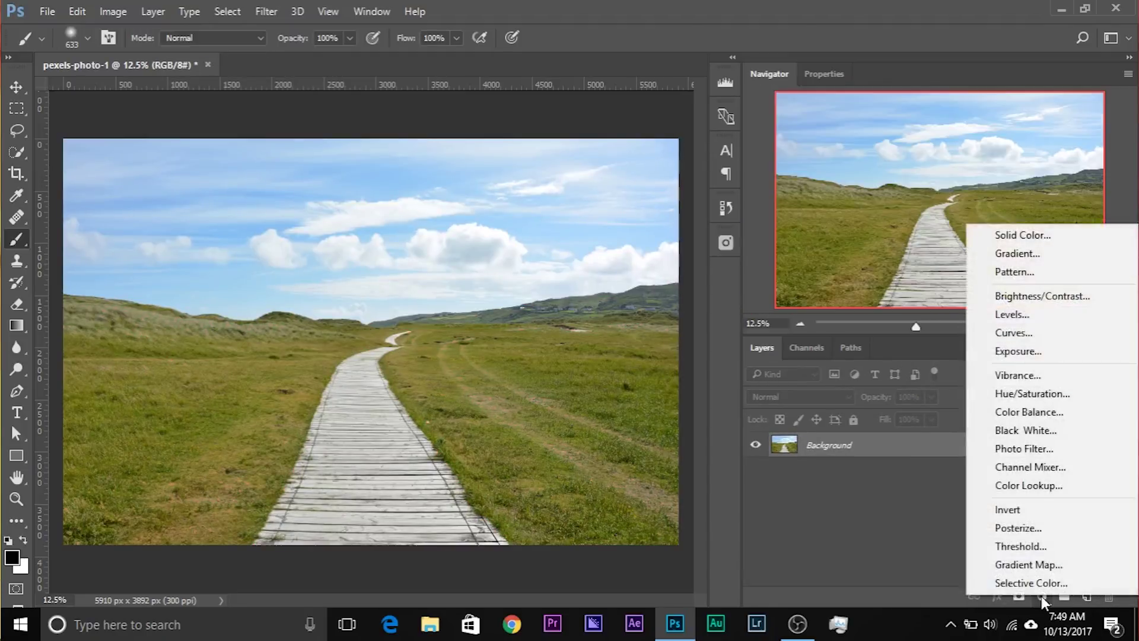
{"action": "left_click", "coordinate": [1062, 333]}
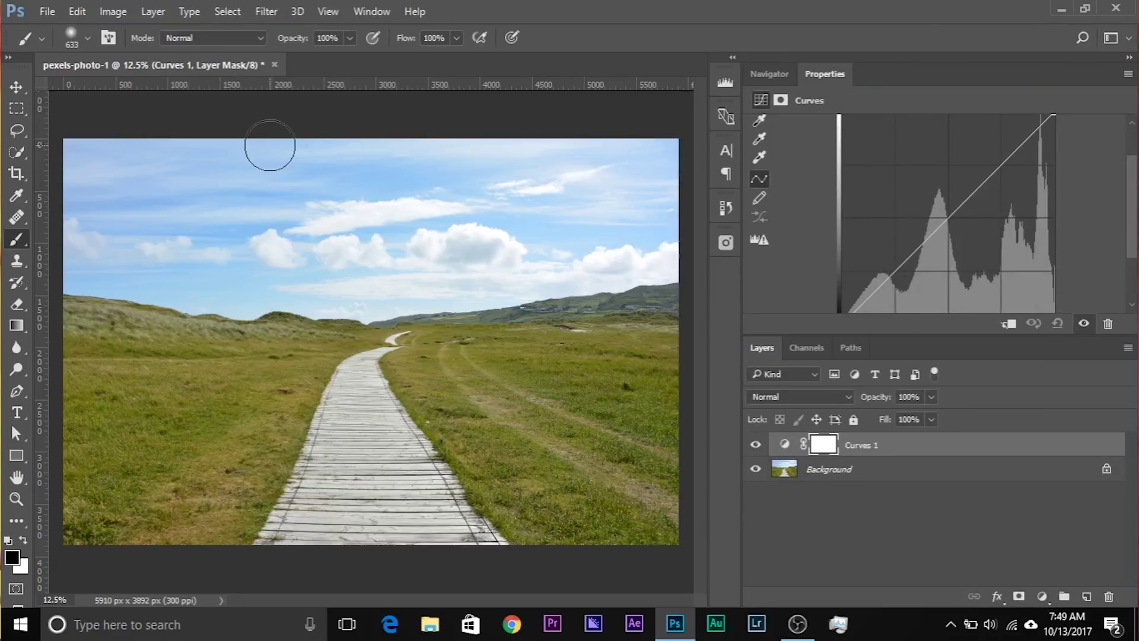
{"action": "left_click_drag", "start_coordinate": [948, 215], "coordinate": [978, 232]}
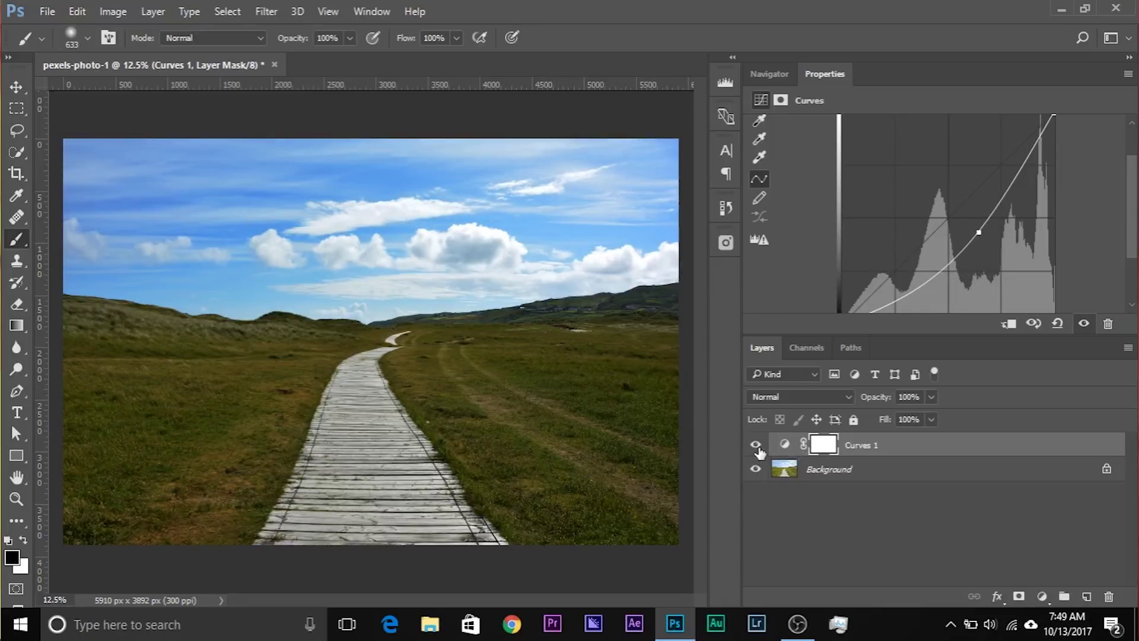
Compare Curves 1 on and off, then open its Blending Options
{"action": "left_click", "coordinate": [758, 448]}
{"action": "left_click", "coordinate": [757, 448]}
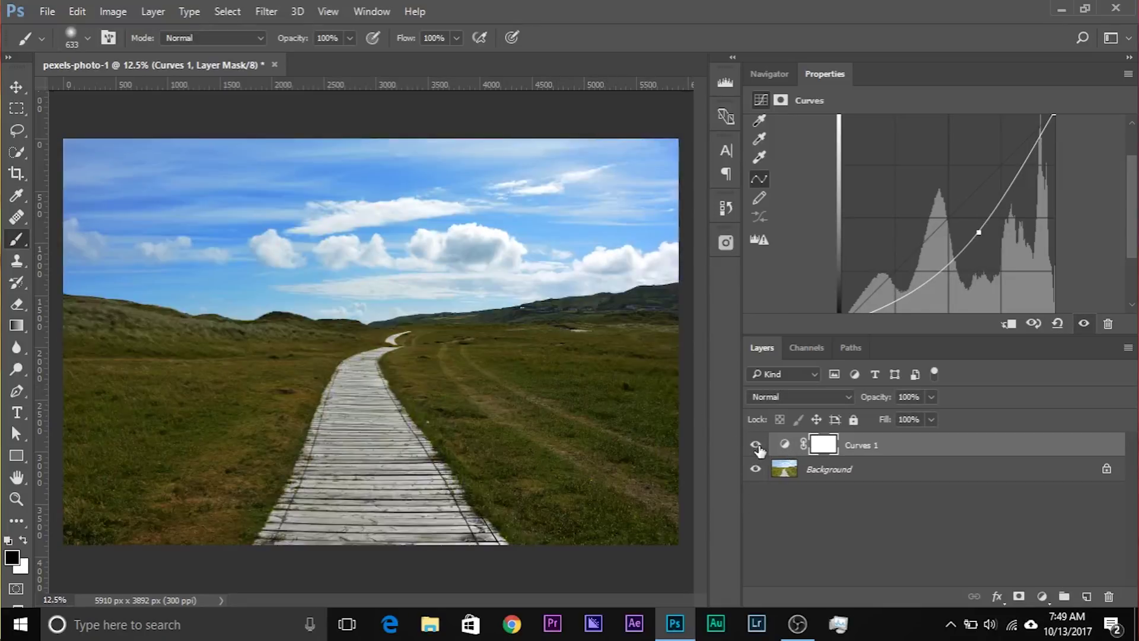
{"action": "right_click", "coordinate": [1084, 446]}
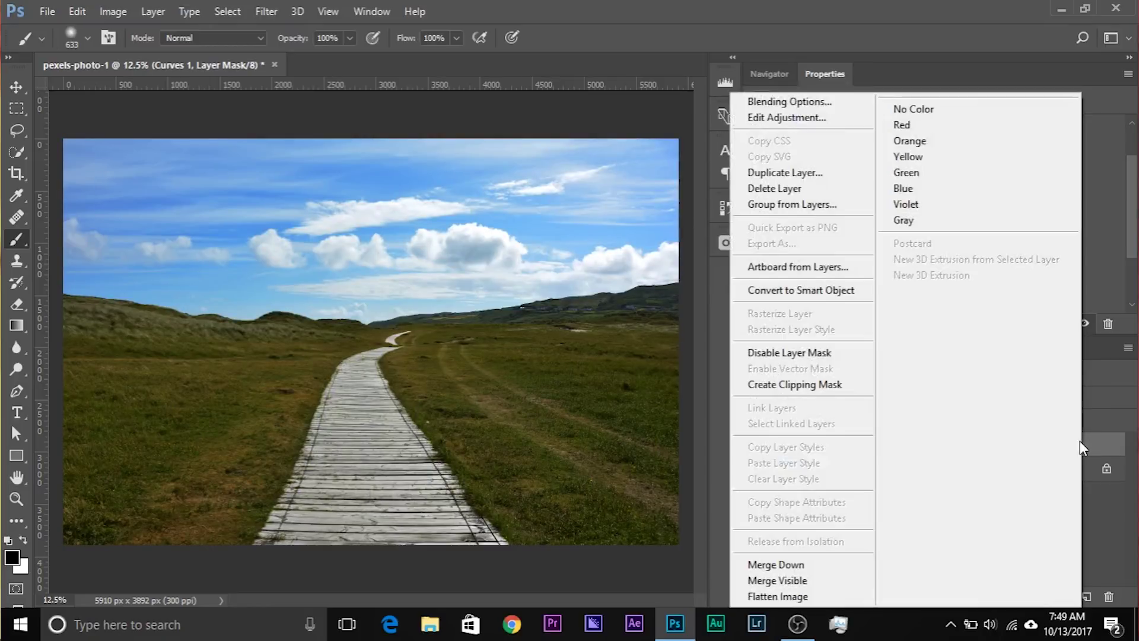
{"action": "left_click", "coordinate": [845, 105]}
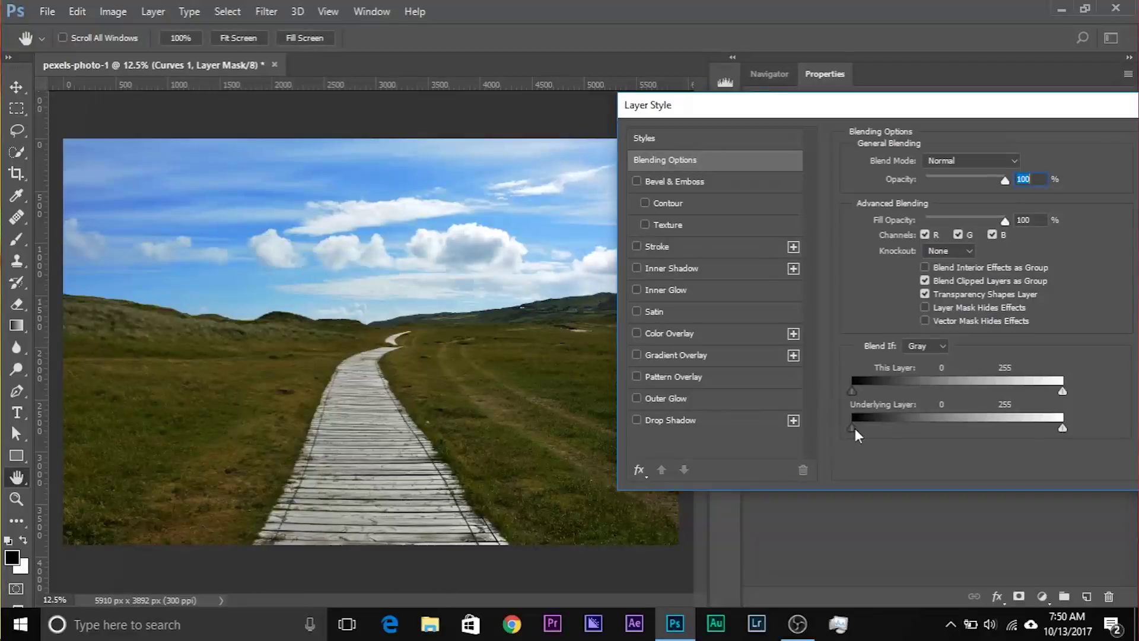
Split Curves 1's Underlying Layer black slider to 138/180 so shadows skip the darkening
{"action": "left_click_drag", "start_coordinate": [852, 428], "coordinate": [973, 427]}
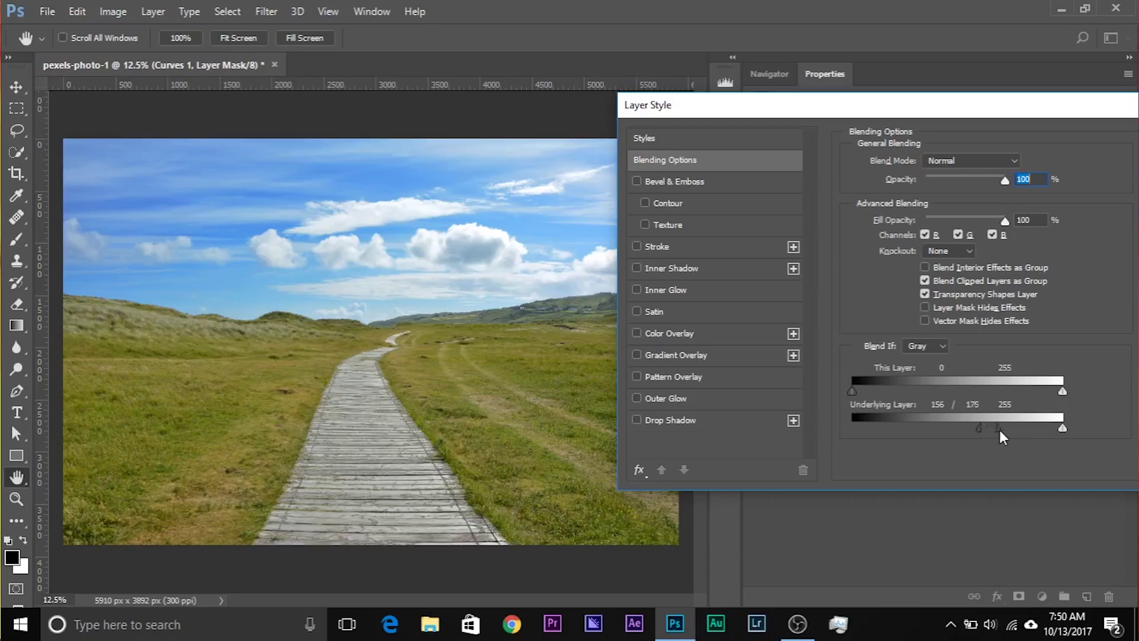
{"action": "left_click_drag", "start_coordinate": [1000, 430], "coordinate": [966, 430]}
{"action": "left_click_drag", "start_coordinate": [972, 106], "coordinate": [531, 131]}
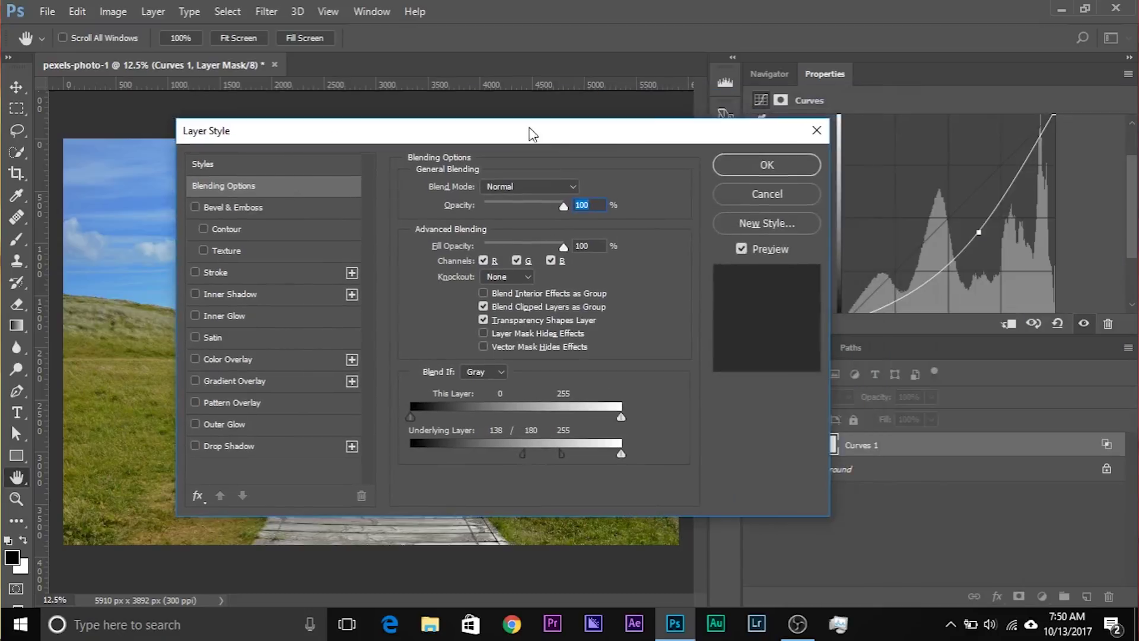
{"action": "left_click", "coordinate": [747, 164]}
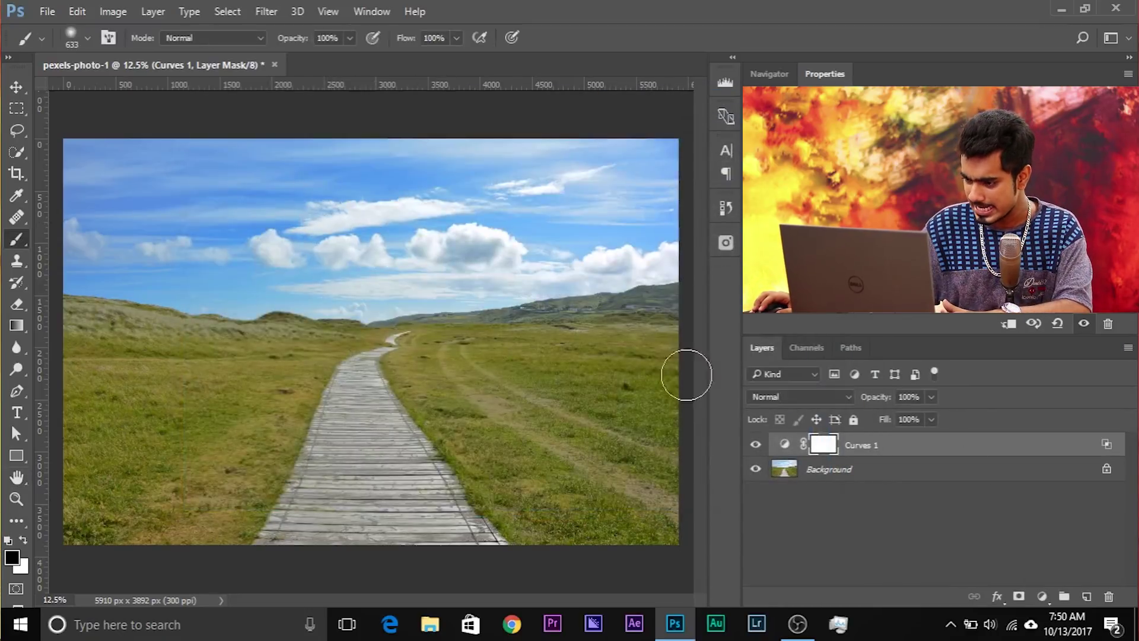
Paint the boardwalk black on the Curves 1 mask with an enlarged brush, then add a second Curves layer
{"action": "left_click", "coordinate": [756, 445]}
{"action": "left_click", "coordinate": [755, 445]}
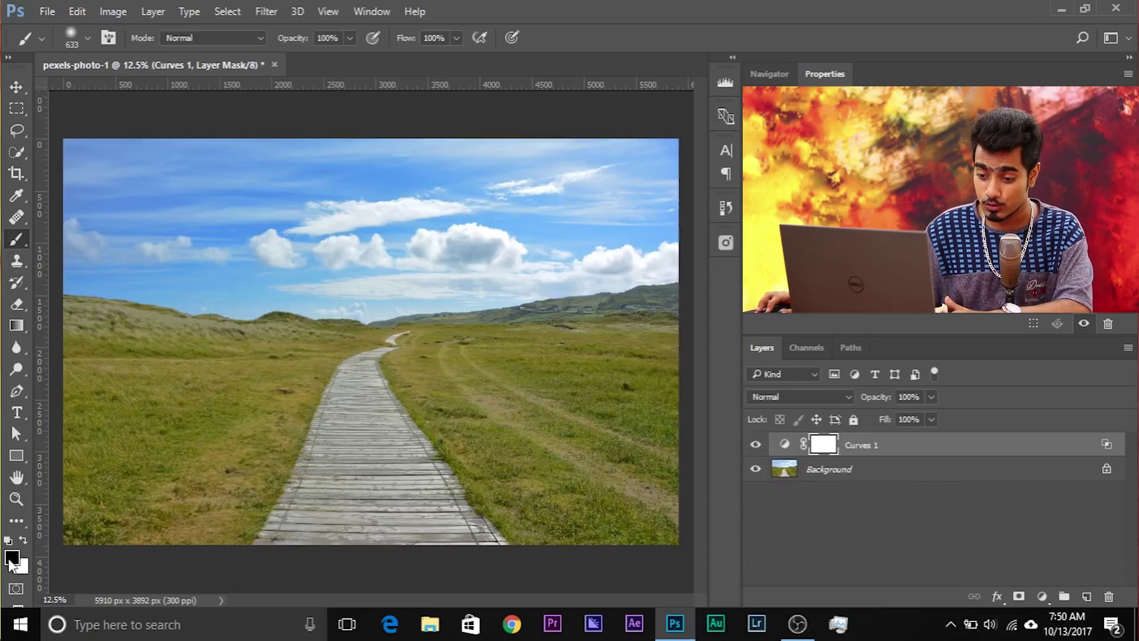
{"action": "left_click_drag", "start_coordinate": [158, 521], "coordinate": [178, 525]}
{"action": "mouse_move", "coordinate": [368, 420]}
{"action": "left_mouse_down"}
{"action": "mouse_move", "coordinate": [369, 445]}
{"action": "mouse_move", "coordinate": [473, 511]}
{"action": "mouse_move", "coordinate": [373, 392]}
{"action": "mouse_move", "coordinate": [391, 379]}
{"action": "mouse_move", "coordinate": [380, 368]}
{"action": "mouse_move", "coordinate": [407, 361]}
{"action": "left_mouse_up"}
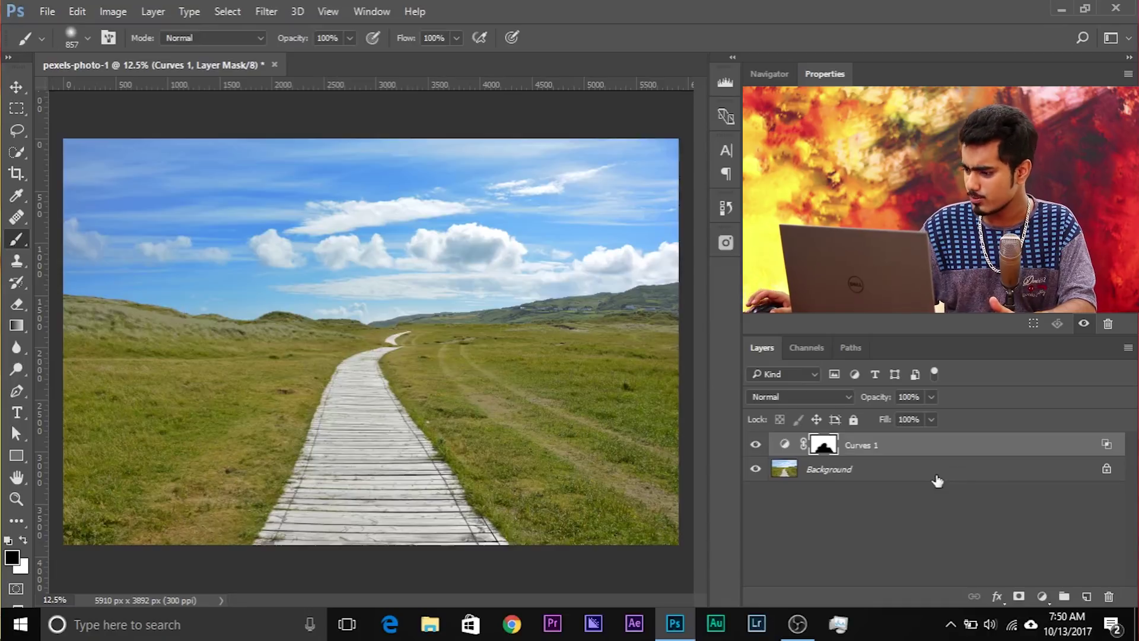
{"action": "left_click", "coordinate": [1042, 596]}
{"action": "left_click", "coordinate": [1006, 334]}
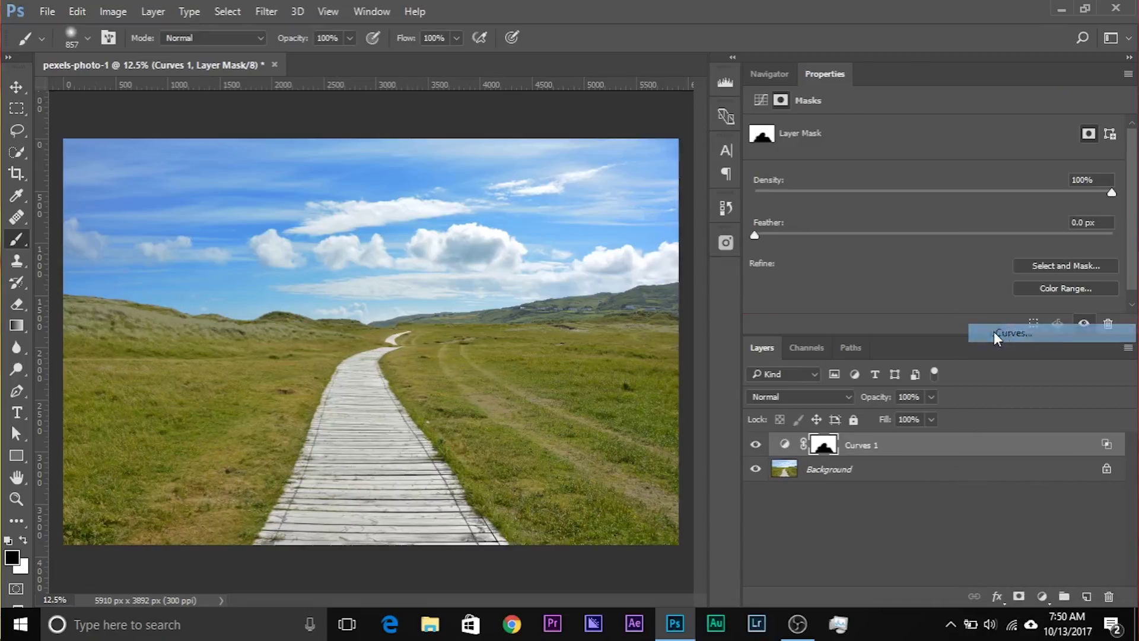
Shape an S-curve in Curves 2 to add contrast
{"action": "left_click_drag", "start_coordinate": [950, 215], "coordinate": [935, 200]}
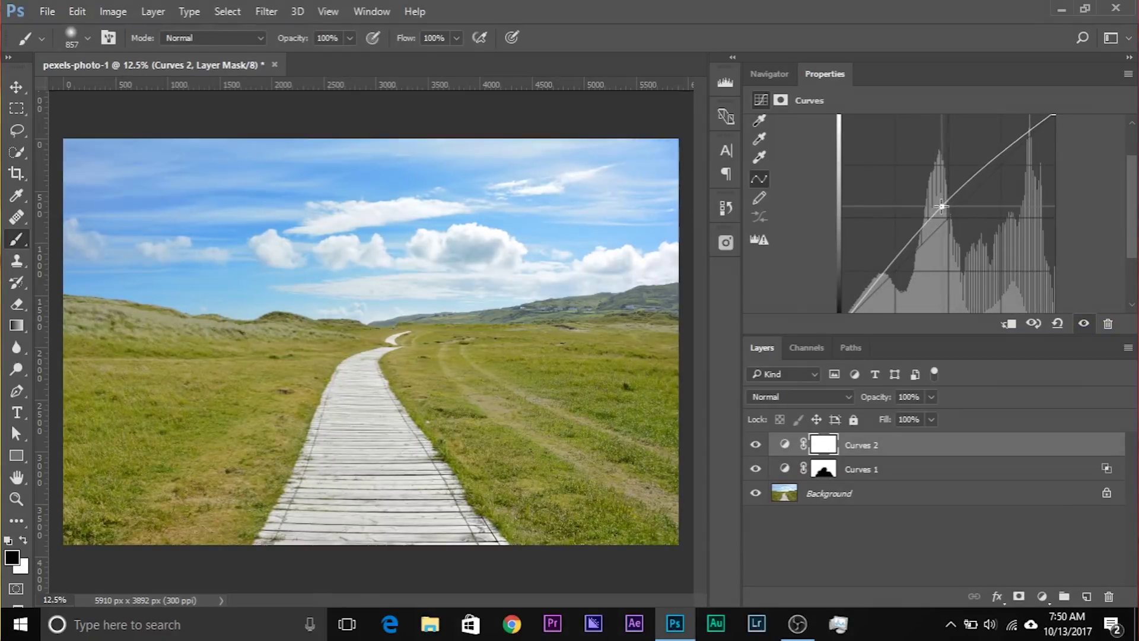
{"action": "scroll", "coordinate": [876, 261], "scroll_direction": "down", "scroll_amount": 2}
{"action": "left_click_drag", "start_coordinate": [876, 233], "coordinate": [890, 235]}
{"action": "left_click", "coordinate": [945, 153]}
{"action": "left_click_drag", "start_coordinate": [944, 153], "coordinate": [947, 155]}
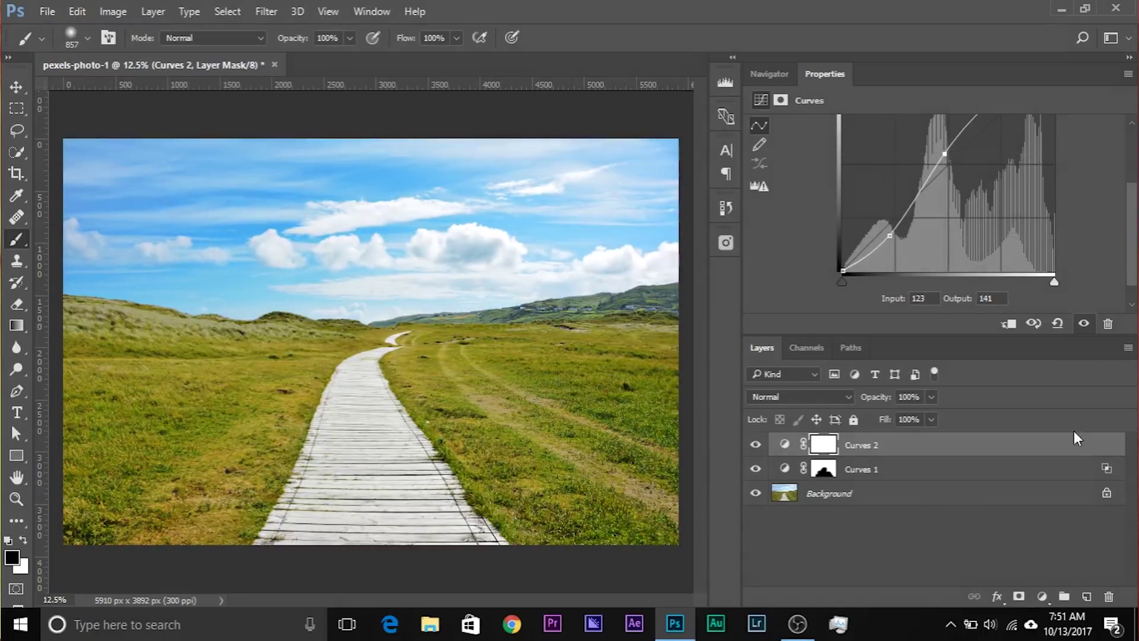
Open the Blending Options for the Curves 2 layer
{"action": "left_click", "coordinate": [1095, 448]}
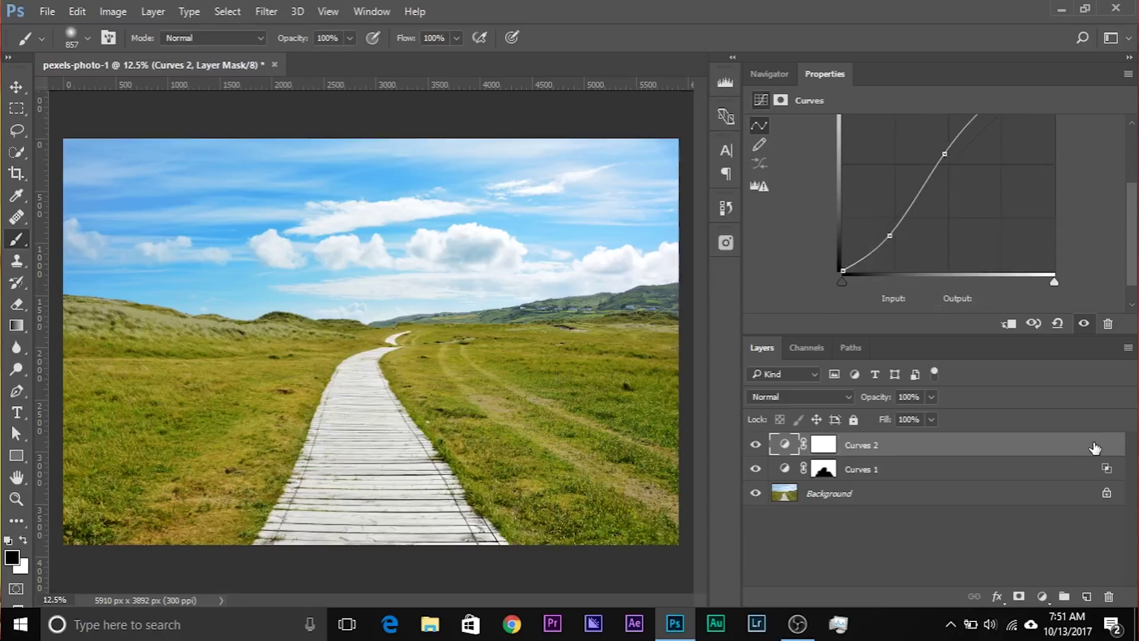
{"action": "double_click", "coordinate": [1095, 447]}
{"action": "left_click_drag", "start_coordinate": [804, 154], "coordinate": [881, 148]}
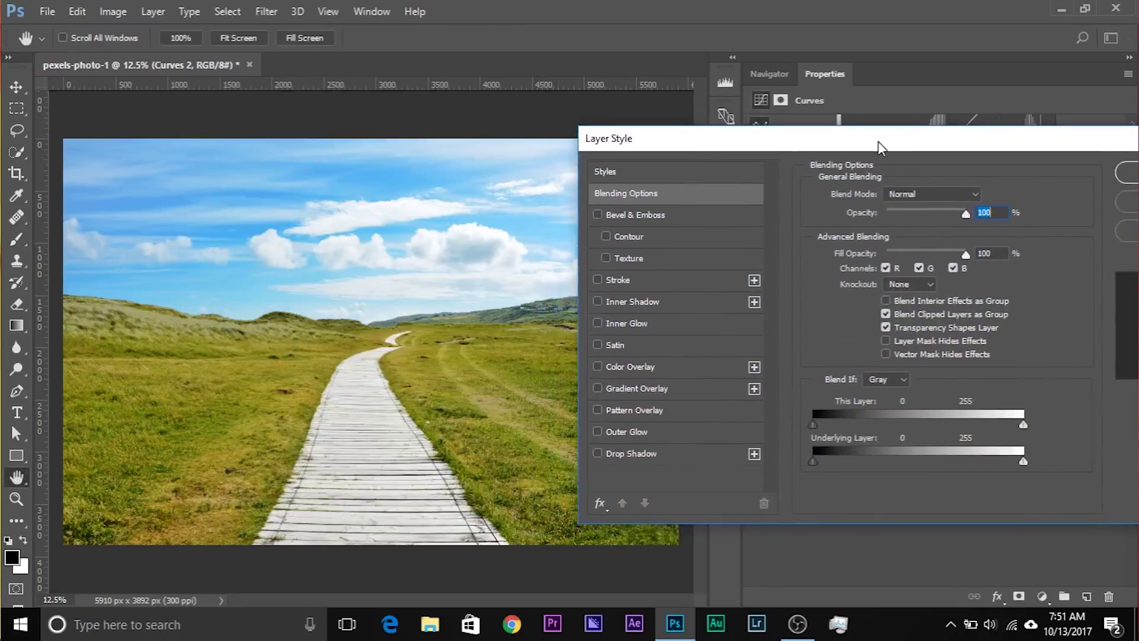
Split Curves 2's Underlying Layer white slider to about 140/183 and apply it
{"action": "left_click_drag", "start_coordinate": [1022, 461], "coordinate": [926, 460]}
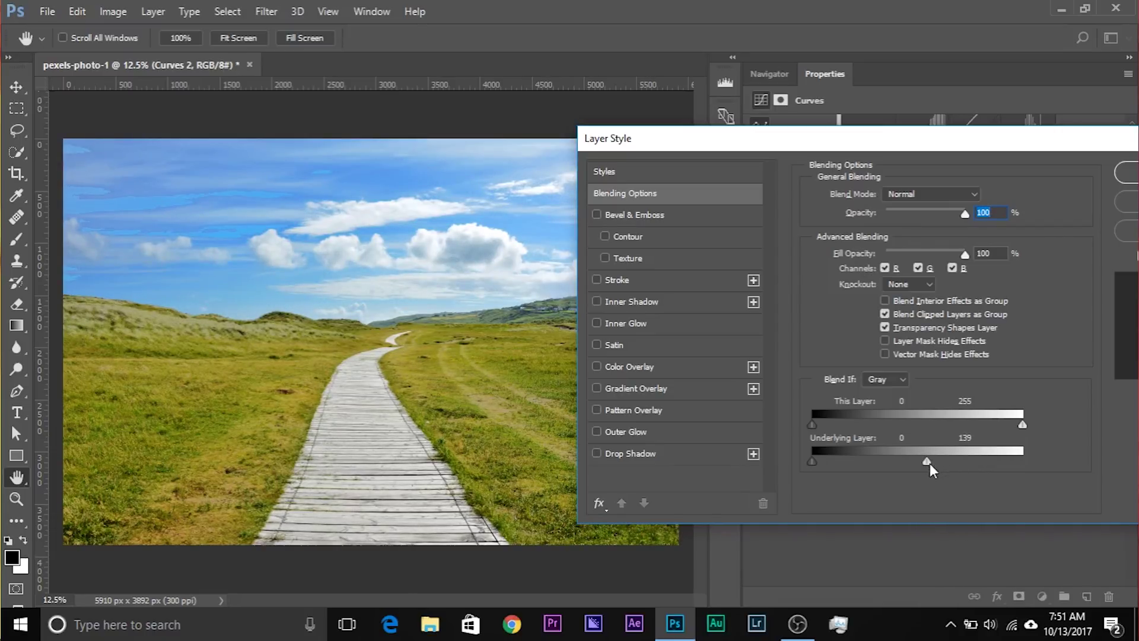
{"action": "left_click_drag", "start_coordinate": [927, 461], "coordinate": [948, 461]}
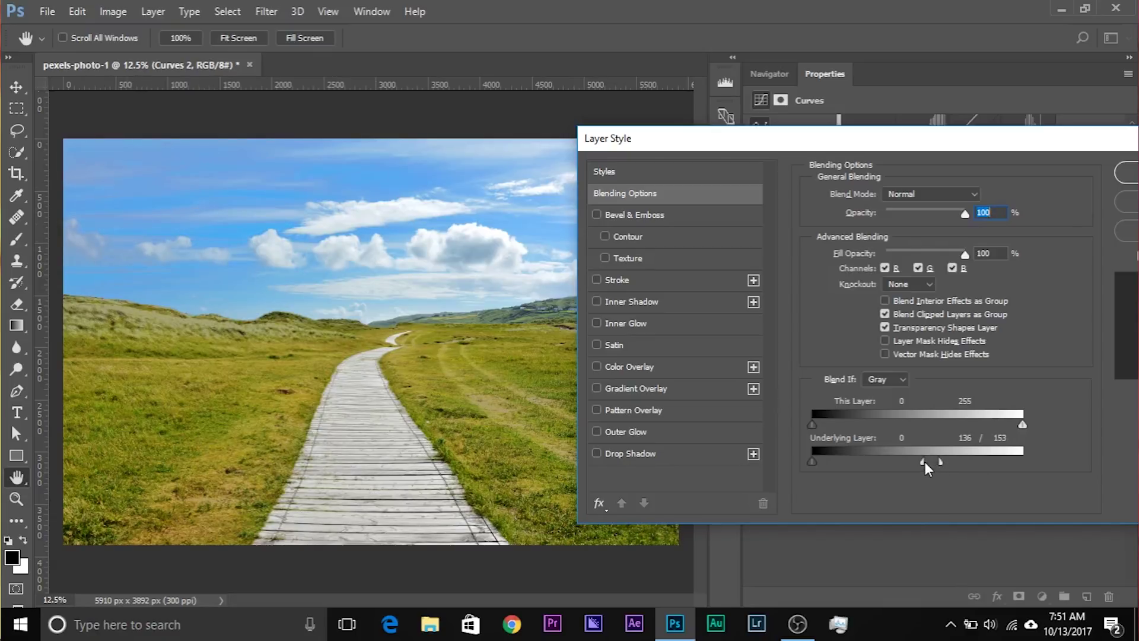
{"action": "left_click_drag", "start_coordinate": [899, 460], "coordinate": [926, 460]}
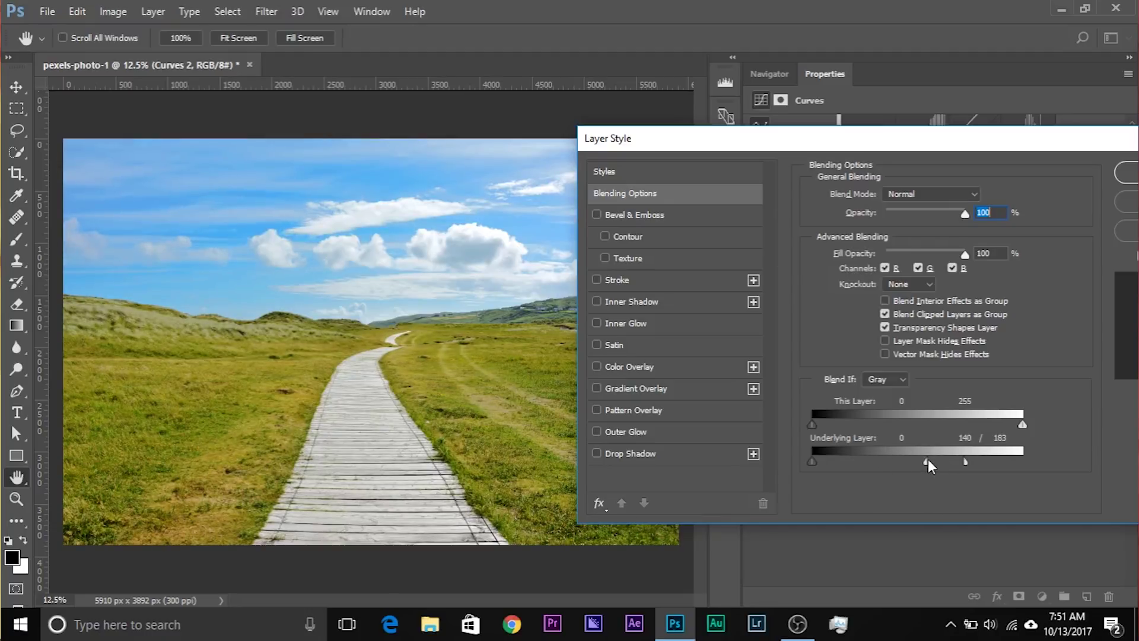
{"action": "left_click_drag", "start_coordinate": [952, 148], "coordinate": [808, 165]}
{"action": "key", "text": "b"}
{"action": "left_click", "coordinate": [1025, 189]}
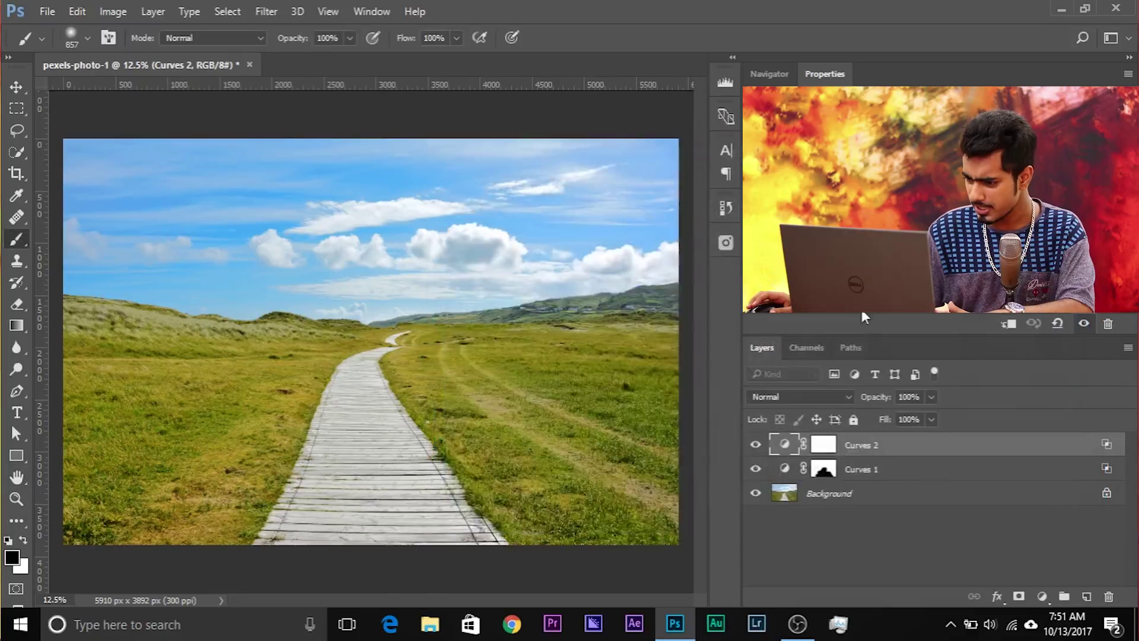
Select the Curves 2 mask and paint the sky black with a 1065 px brush
{"action": "left_click", "coordinate": [822, 444]}
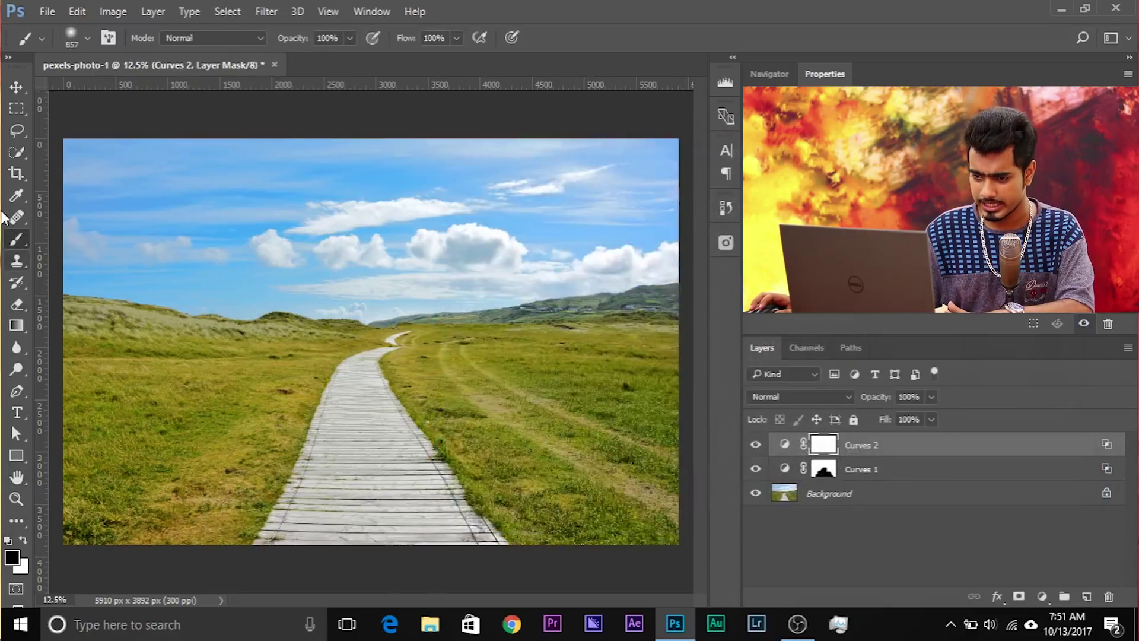
{"action": "left_click_drag", "start_coordinate": [166, 229], "coordinate": [197, 236]}
{"action": "mouse_move", "coordinate": [127, 407]}
{"action": "left_mouse_down"}
{"action": "mouse_move", "coordinate": [249, 213]}
{"action": "mouse_move", "coordinate": [147, 221]}
{"action": "mouse_move", "coordinate": [316, 175]}
{"action": "mouse_move", "coordinate": [148, 260]}
{"action": "mouse_move", "coordinate": [437, 261]}
{"action": "mouse_move", "coordinate": [549, 166]}
{"action": "left_mouse_up"}
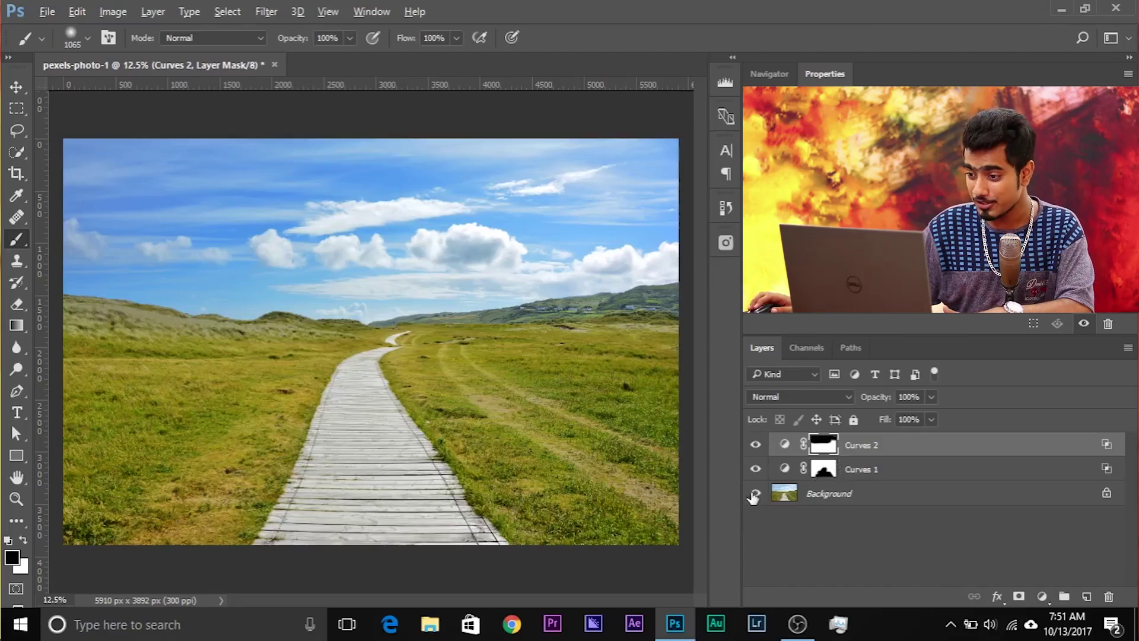
{"action": "left_click", "coordinate": [754, 496], "text": "alt"}
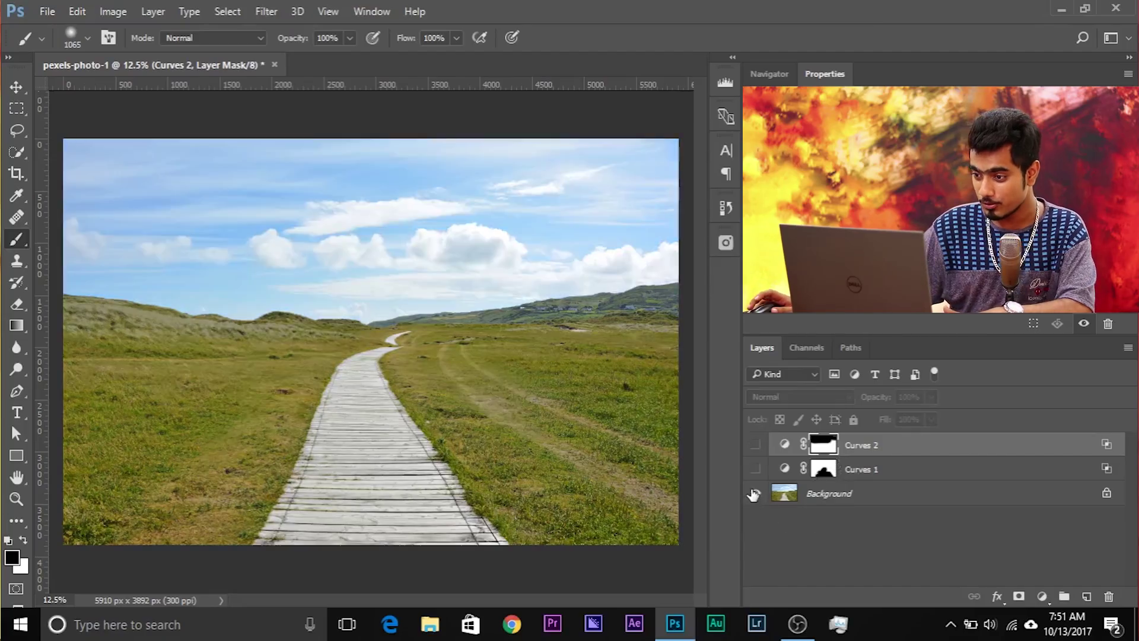
{"action": "left_click", "coordinate": [754, 496], "text": "alt"}
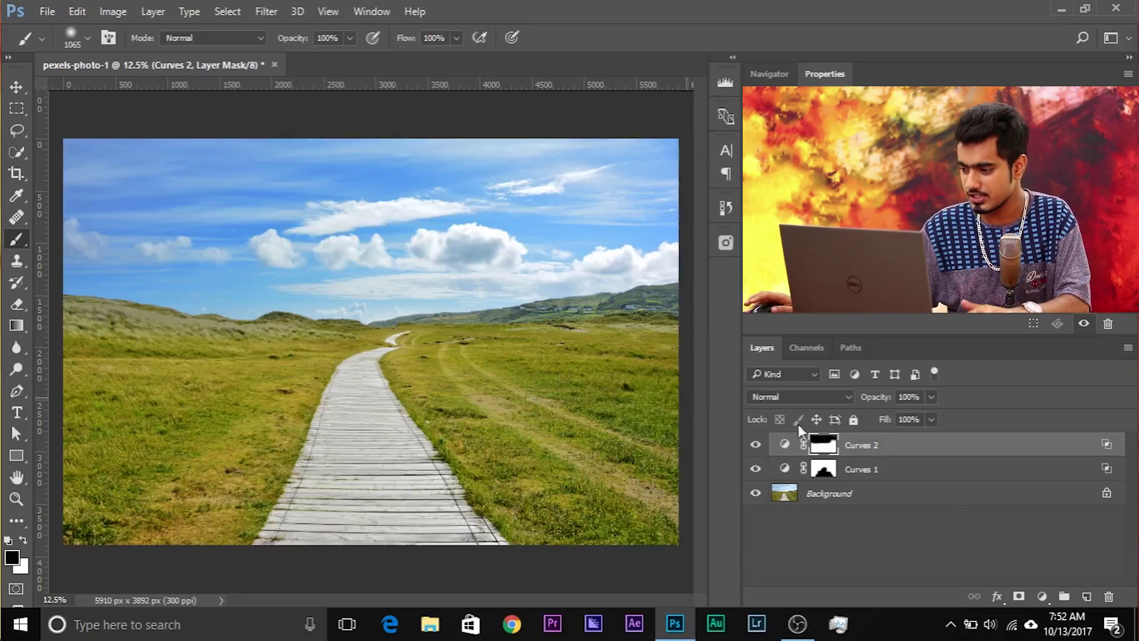
{"action": "left_click", "coordinate": [946, 469], "text": "shift"}
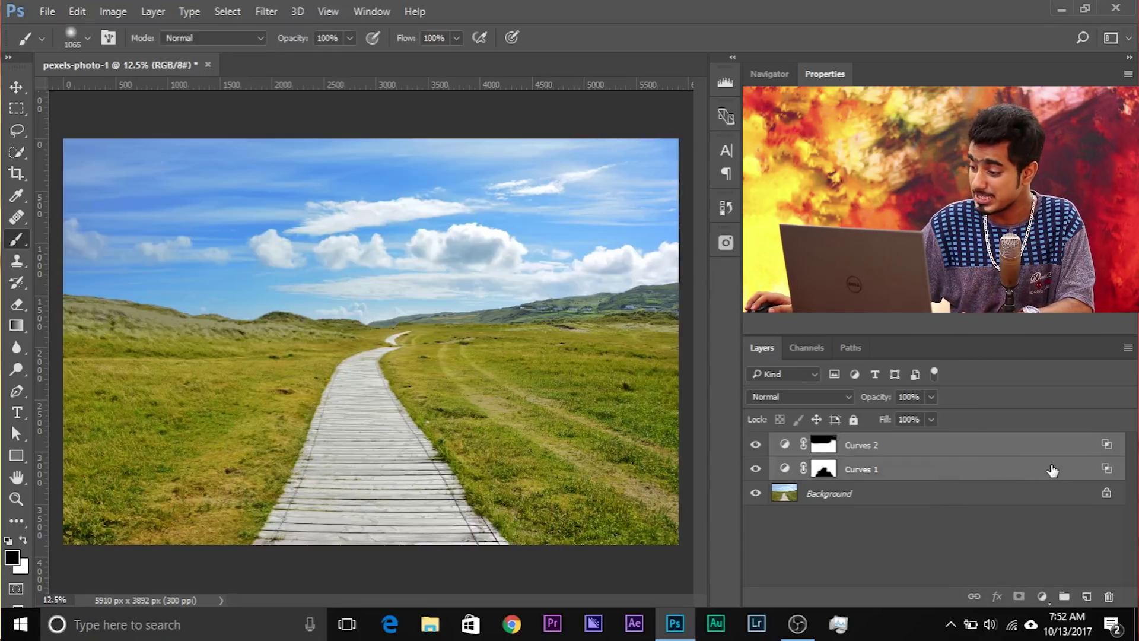
Delete the Curves layers and add a Solid Color fill layer set to ff0000
{"action": "left_click_drag", "start_coordinate": [1048, 473], "coordinate": [1108, 596]}
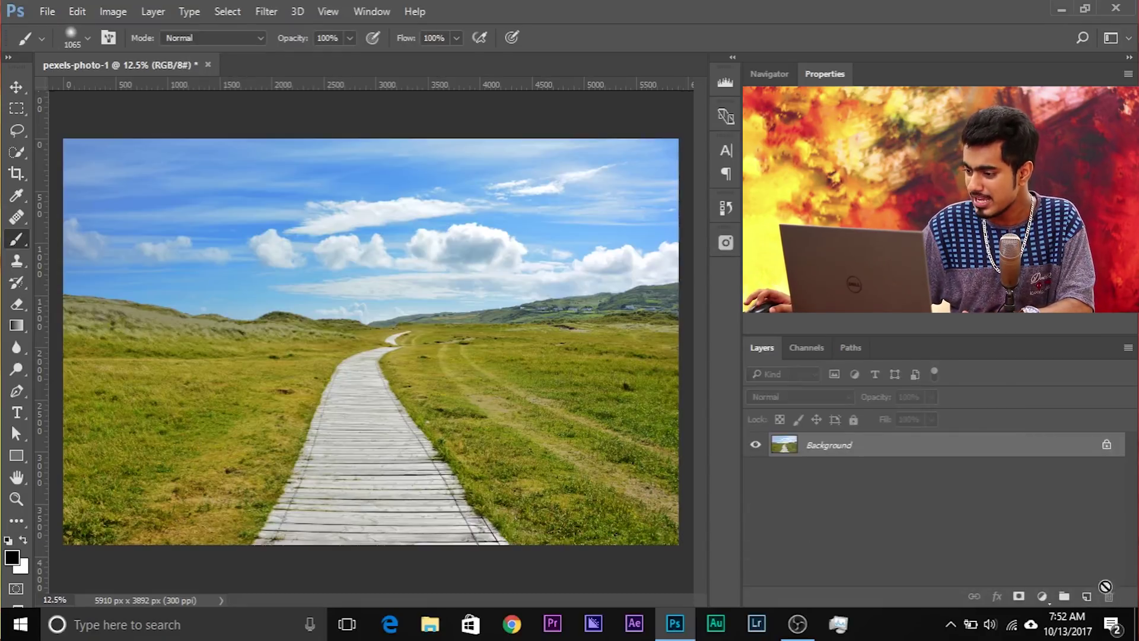
{"action": "left_click", "coordinate": [1041, 596]}
{"action": "left_click", "coordinate": [1052, 233]}
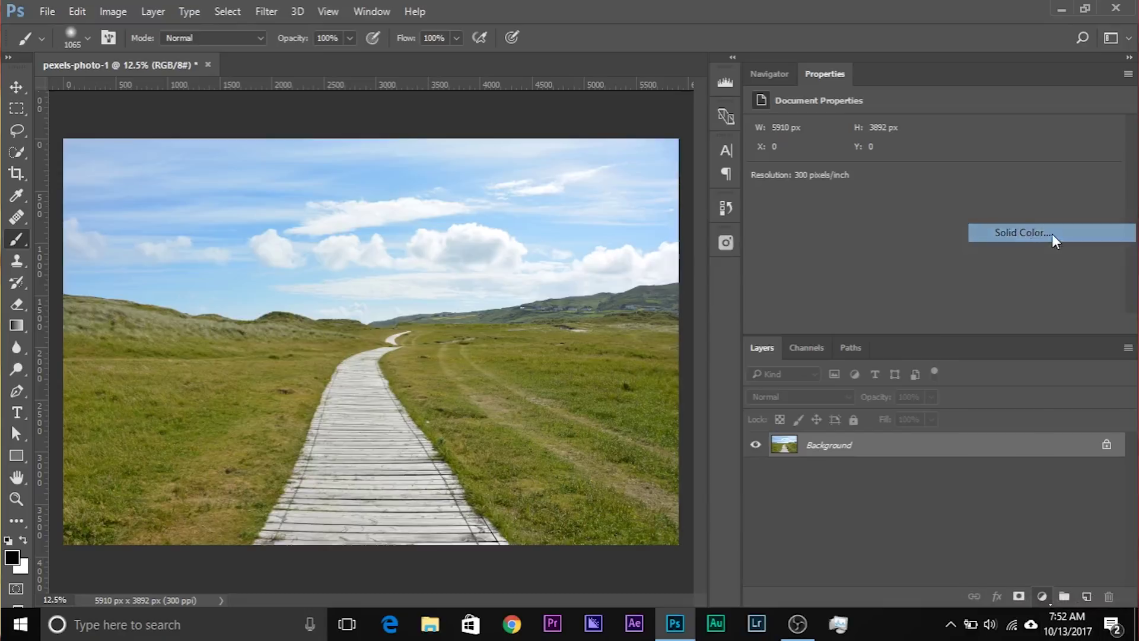
{"action": "type", "text": "ff0000"}
{"action": "left_click", "coordinate": [1058, 271]}
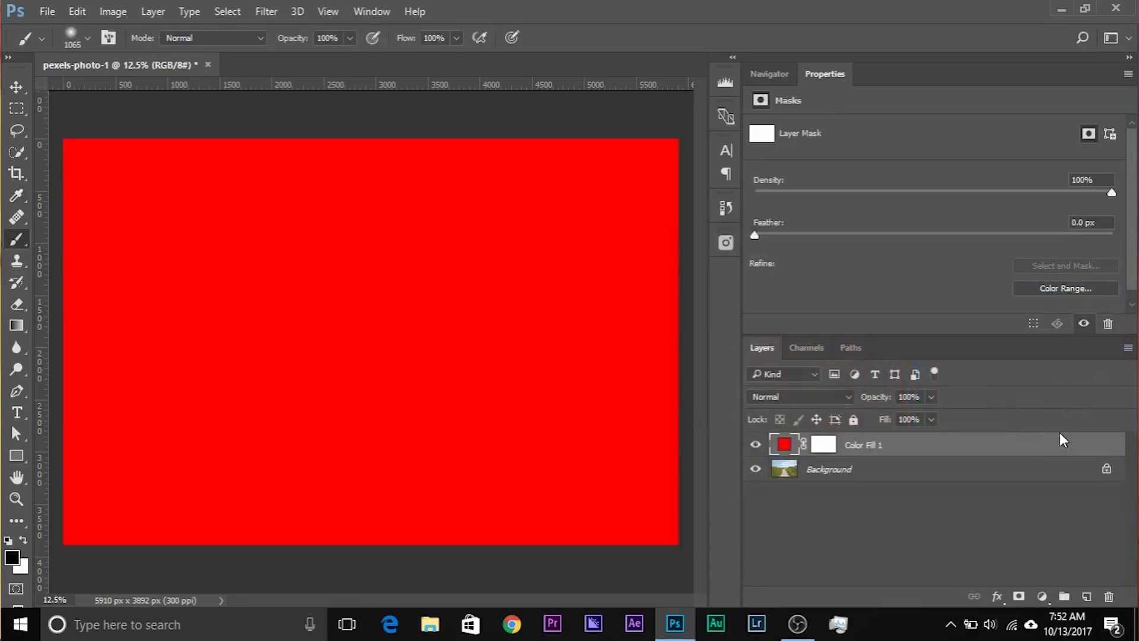
Split Color Fill 1's Underlying Layer black slider to 157/204, checking edges at 200% zoom
{"action": "key", "text": "h"}
{"action": "double_click", "coordinate": [1008, 445]}
{"action": "left_click_drag", "start_coordinate": [705, 464], "coordinate": [849, 461]}
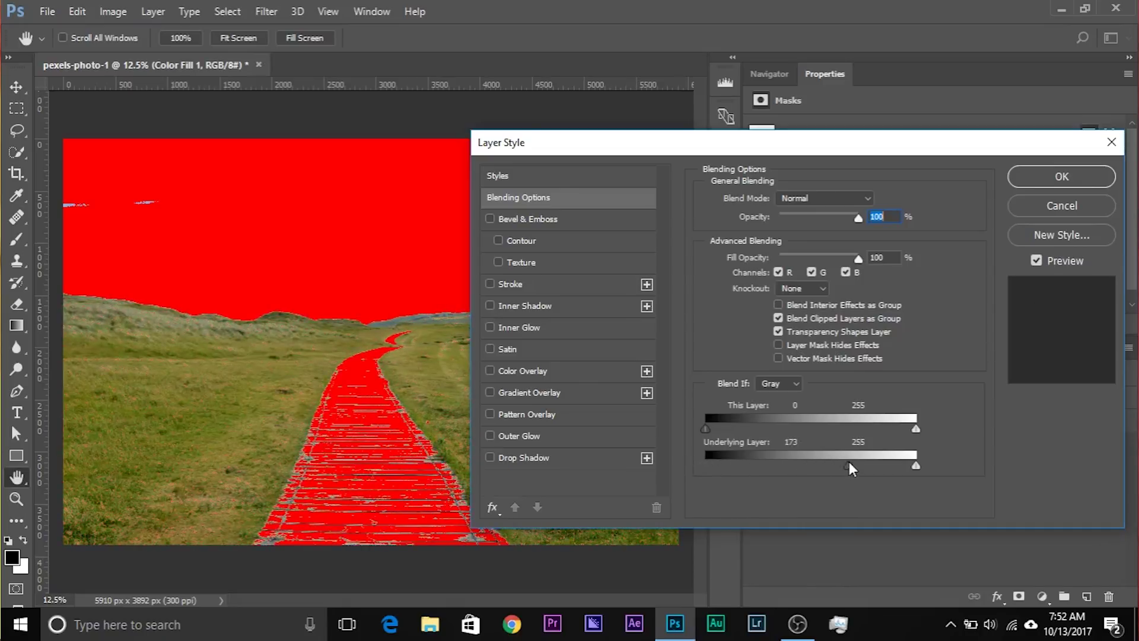
{"action": "key", "text": "ctrl+plus"}
{"action": "key", "text": "ctrl+plus"}
{"action": "key", "text": "ctrl+plus"}
{"action": "key", "text": "ctrl+plus"}
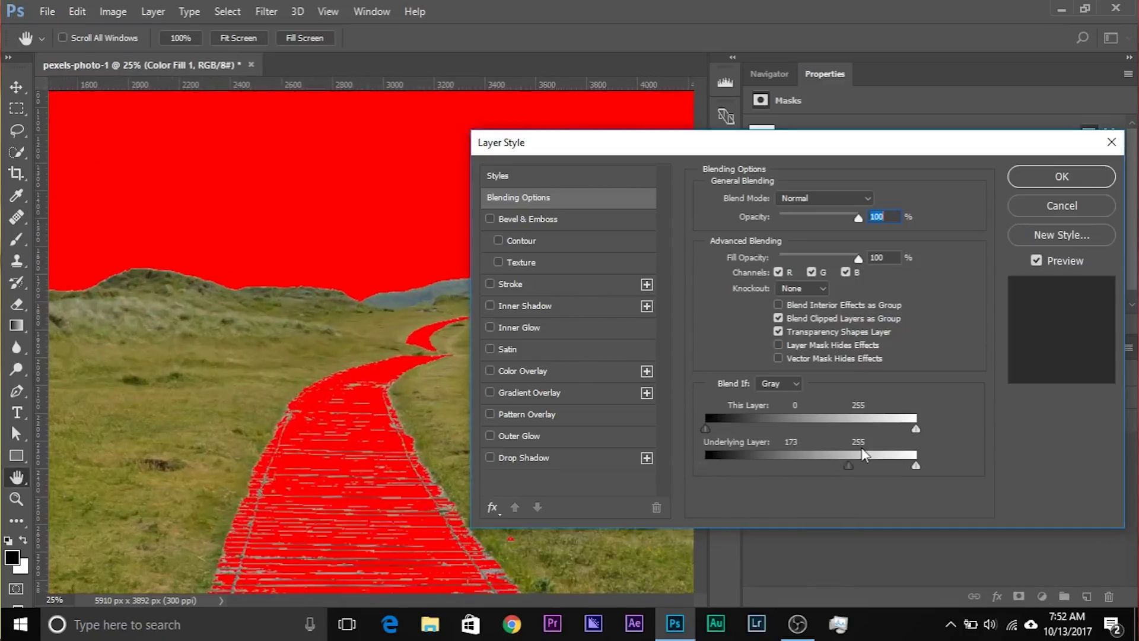
{"action": "key", "text": "ctrl+plus"}
{"action": "key", "text": "ctrl+plus"}
{"action": "key", "text": "ctrl+plus"}
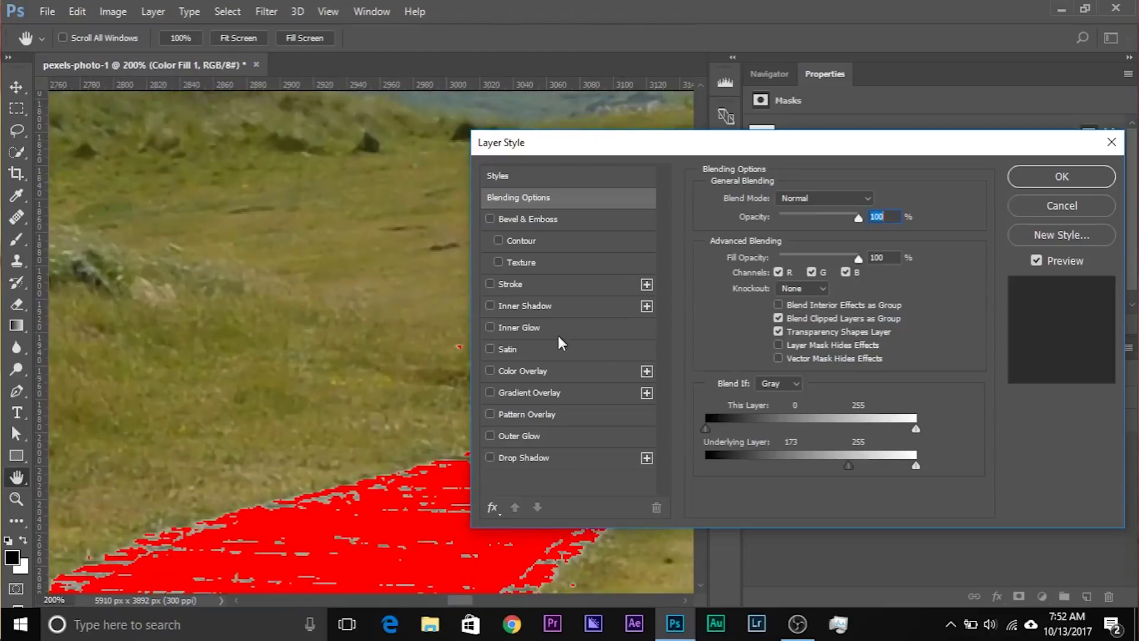
{"action": "left_click_drag", "start_coordinate": [339, 306], "coordinate": [310, 343]}
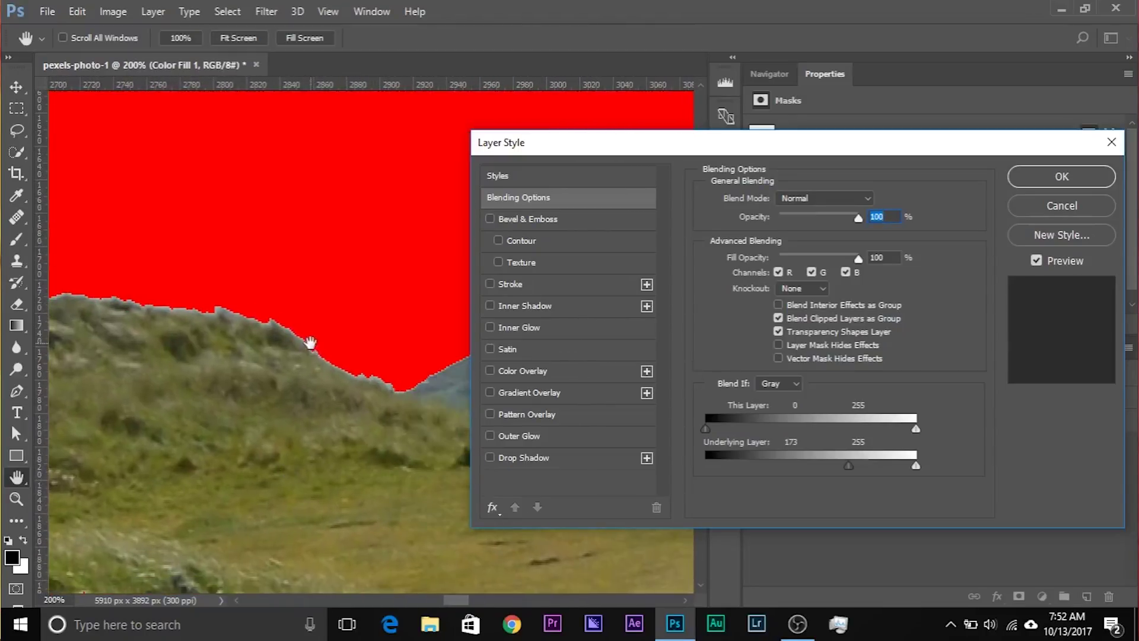
{"action": "mouse_move", "coordinate": [847, 468]}
{"action": "left_mouse_down"}
{"action": "mouse_move", "coordinate": [822, 464]}
{"action": "mouse_move", "coordinate": [831, 461]}
{"action": "left_mouse_up"}
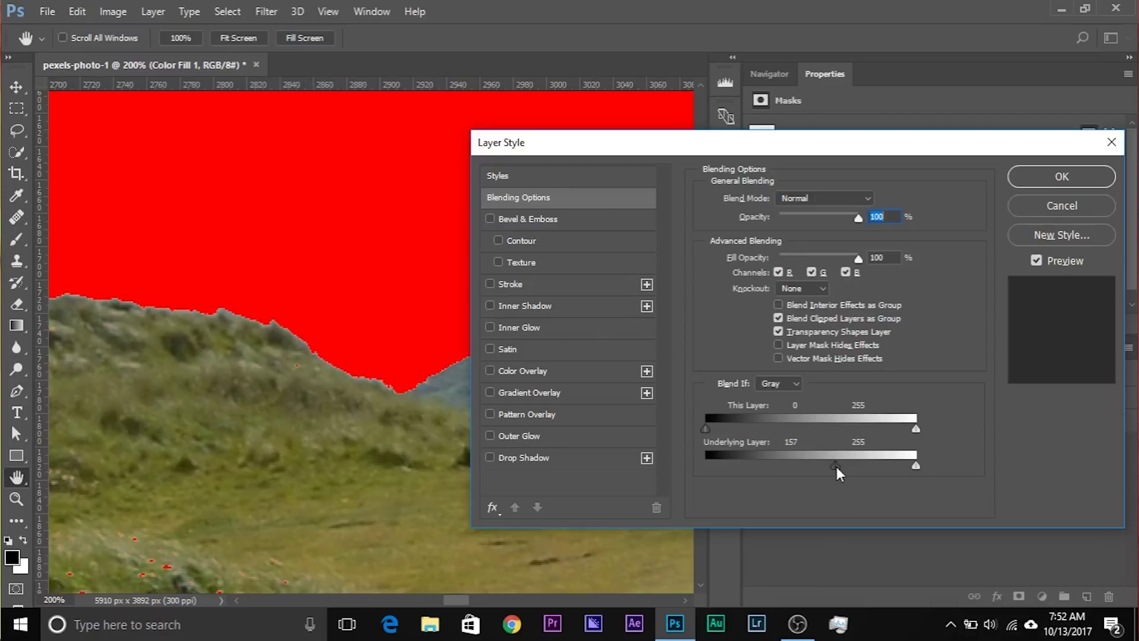
{"action": "left_click_drag", "start_coordinate": [865, 467], "coordinate": [873, 468]}
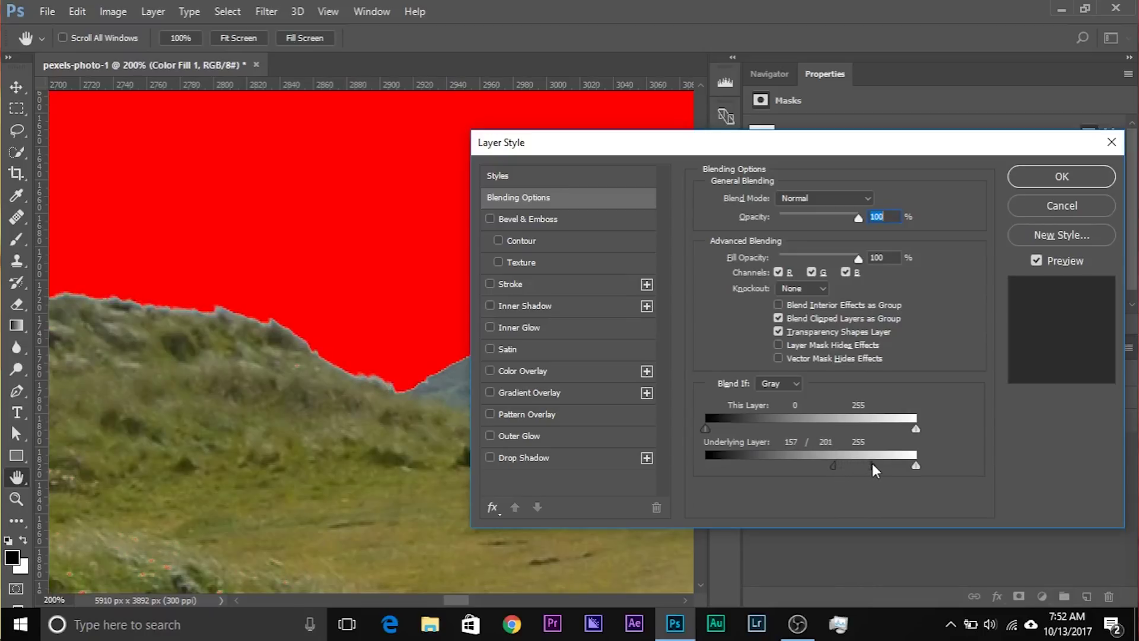
Inspect the red across the sky, then apply the Blend If settings
{"action": "left_click_drag", "start_coordinate": [236, 237], "coordinate": [596, 536]}
{"action": "scroll", "coordinate": [393, 286], "scroll_direction": "down", "scroll_amount": 5}
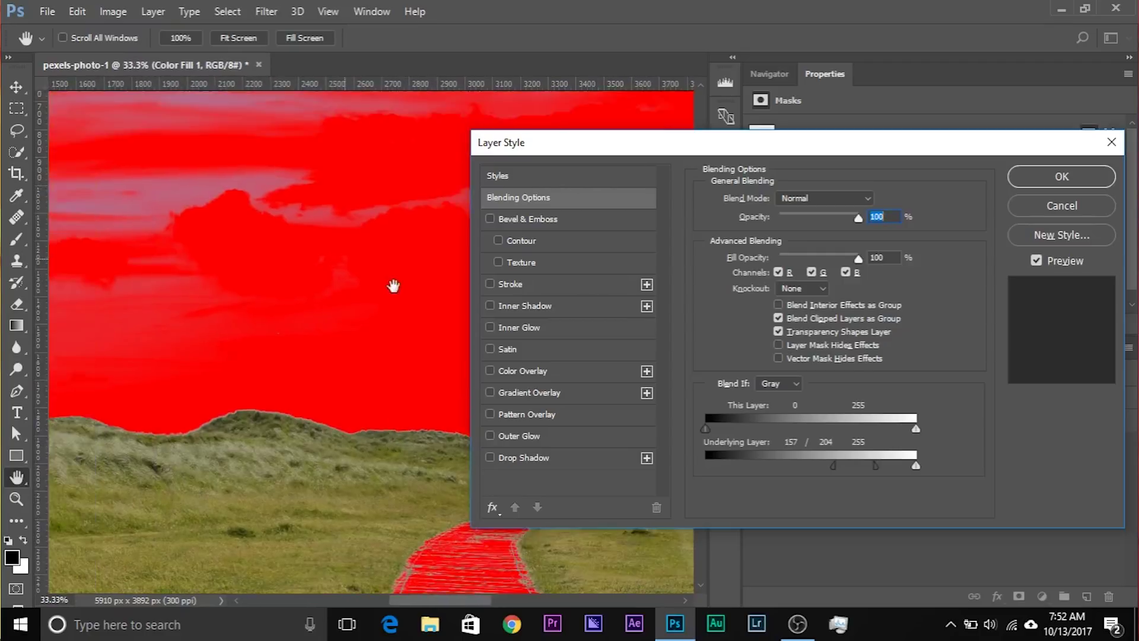
{"action": "left_click_drag", "start_coordinate": [394, 286], "coordinate": [569, 427]}
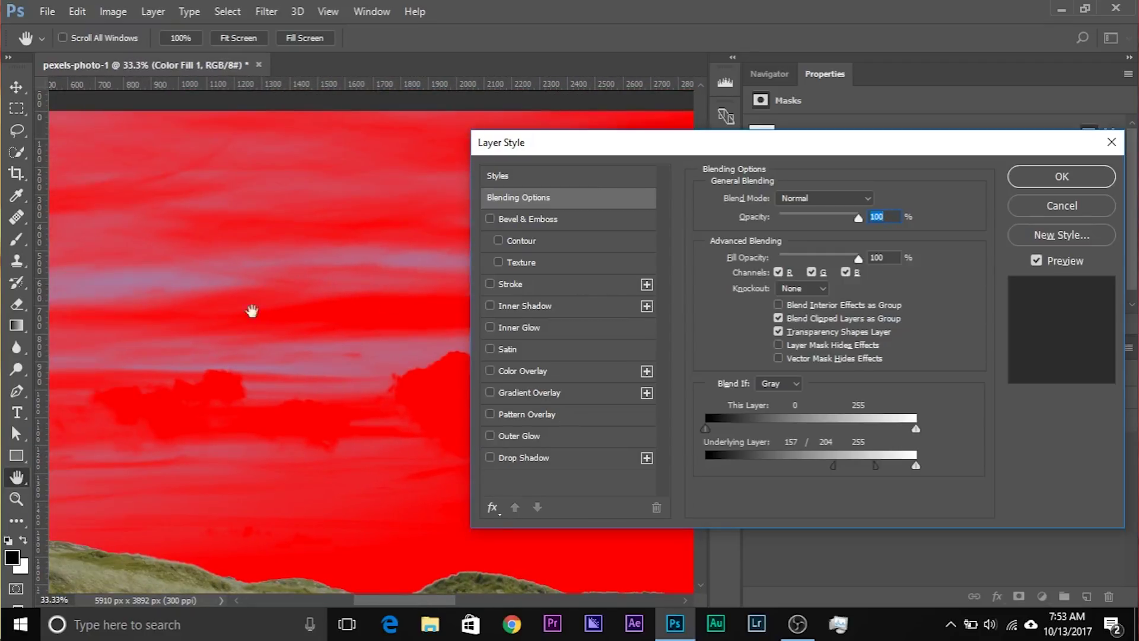
{"action": "left_click_drag", "start_coordinate": [237, 289], "coordinate": [369, 292]}
{"action": "left_click", "coordinate": [1048, 180]}
Zoom out to the whole photo and hide Color Fill 1
{"action": "key", "text": "b"}
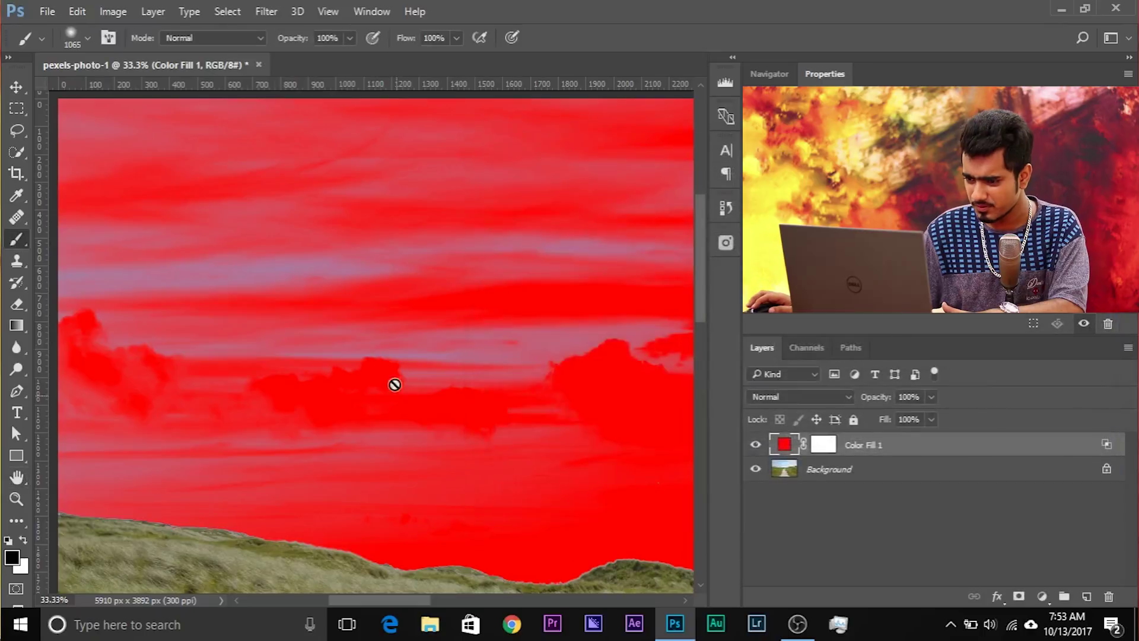
{"action": "key", "text": "ctrl+minus"}
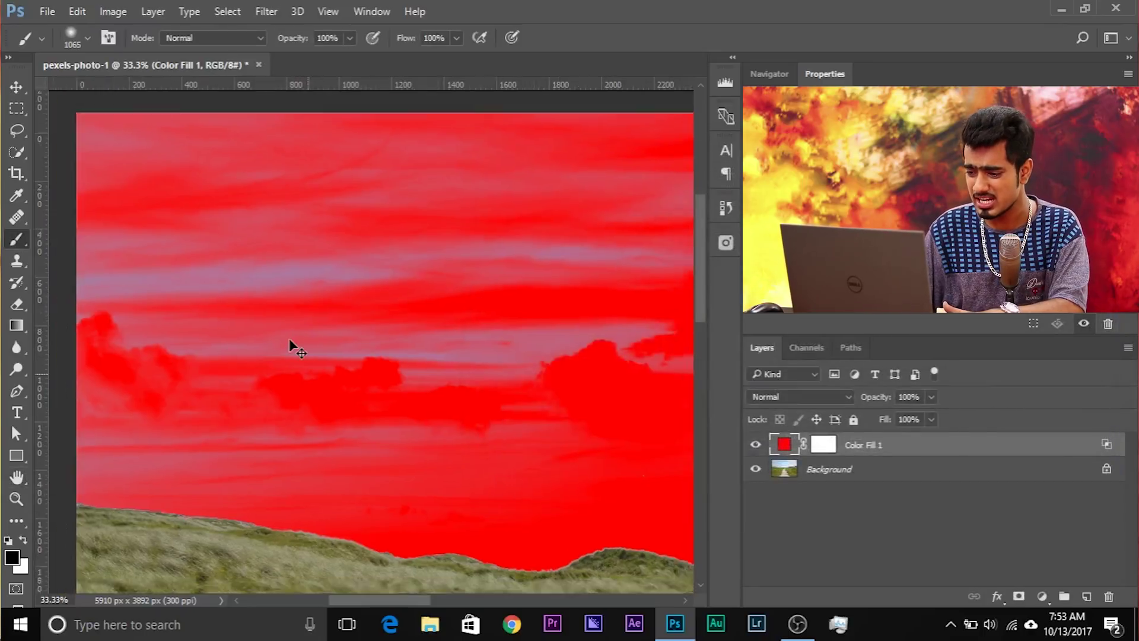
{"action": "key", "text": "ctrl+minus"}
{"action": "key", "text": "ctrl+minus"}
{"action": "key", "text": "ctrl+minus"}
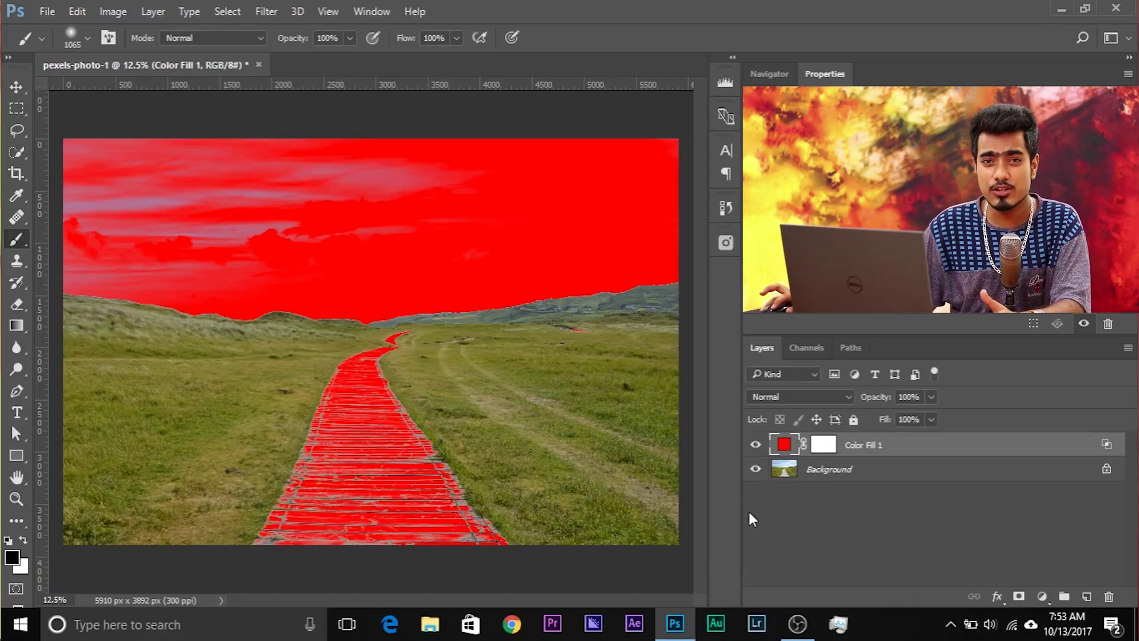
{"action": "left_click", "coordinate": [755, 445]}
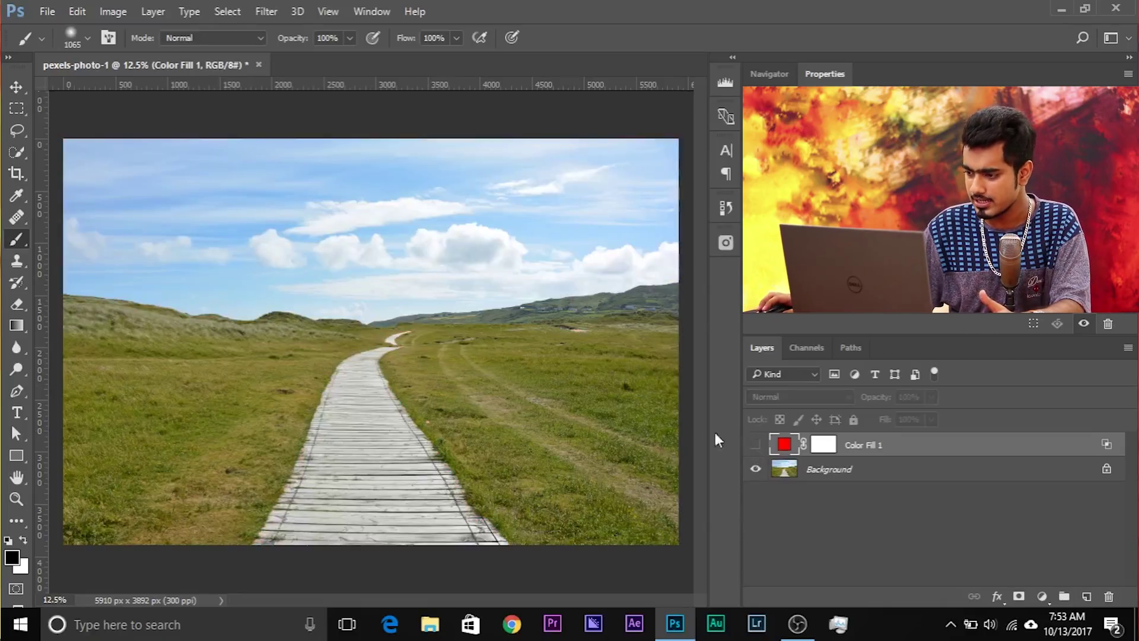
Start a Highlights Color Range selection previewed as a red Quick Mask
{"action": "left_click", "coordinate": [233, 12]}
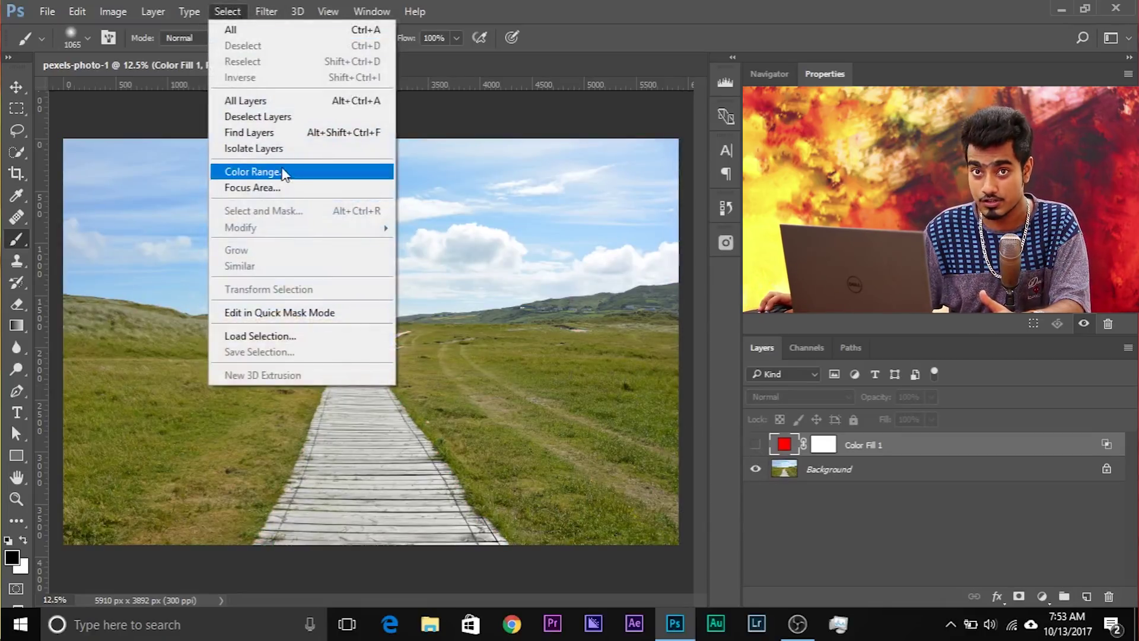
{"action": "left_click", "coordinate": [283, 173]}
{"action": "left_click_drag", "start_coordinate": [479, 109], "coordinate": [629, 140]}
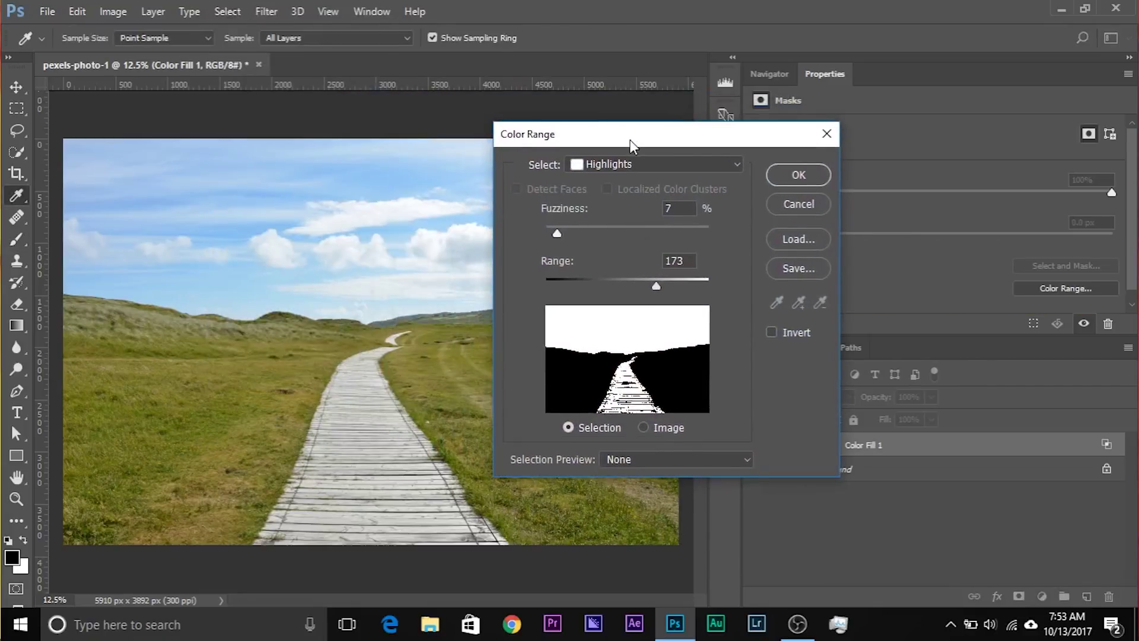
{"action": "key", "text": "ctrl+plus"}
{"action": "scroll", "coordinate": [348, 305], "scroll_direction": "up", "scroll_amount": 1}
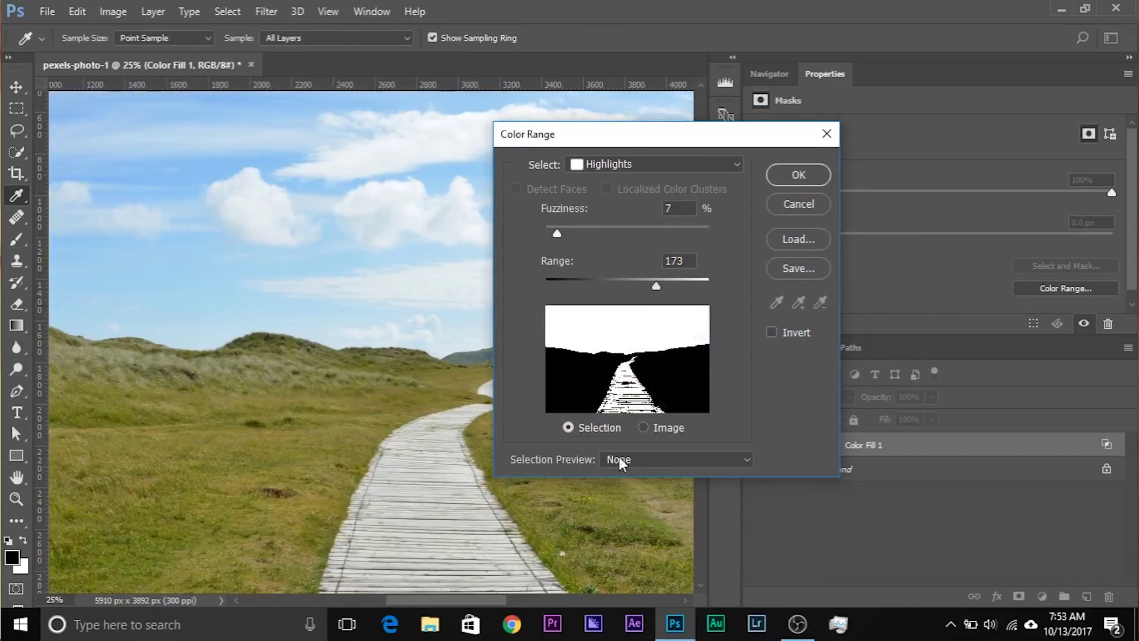
{"action": "left_click", "coordinate": [620, 461]}
{"action": "left_click", "coordinate": [639, 536]}
{"action": "left_click", "coordinate": [621, 461]}
{"action": "left_click", "coordinate": [629, 534]}
Set Fuzziness 26 and Range 202, confirm the selection, and hide Color Fill 1
{"action": "left_click_drag", "start_coordinate": [321, 347], "coordinate": [384, 417]}
{"action": "left_click_drag", "start_coordinate": [293, 329], "coordinate": [297, 331]}
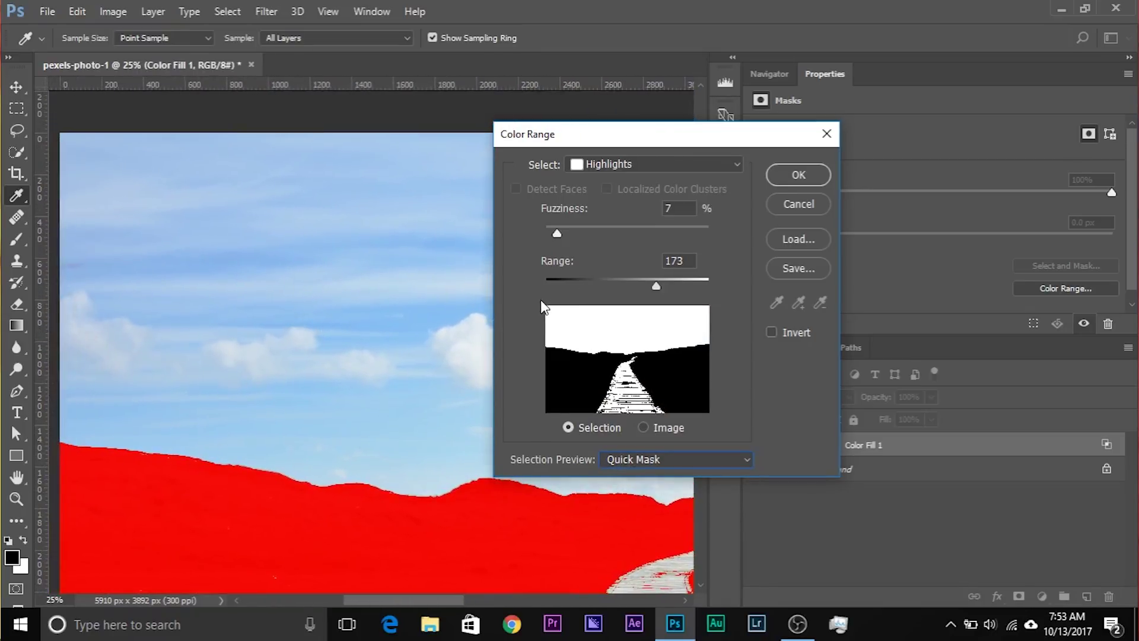
{"action": "key", "text": "ctrl+plus"}
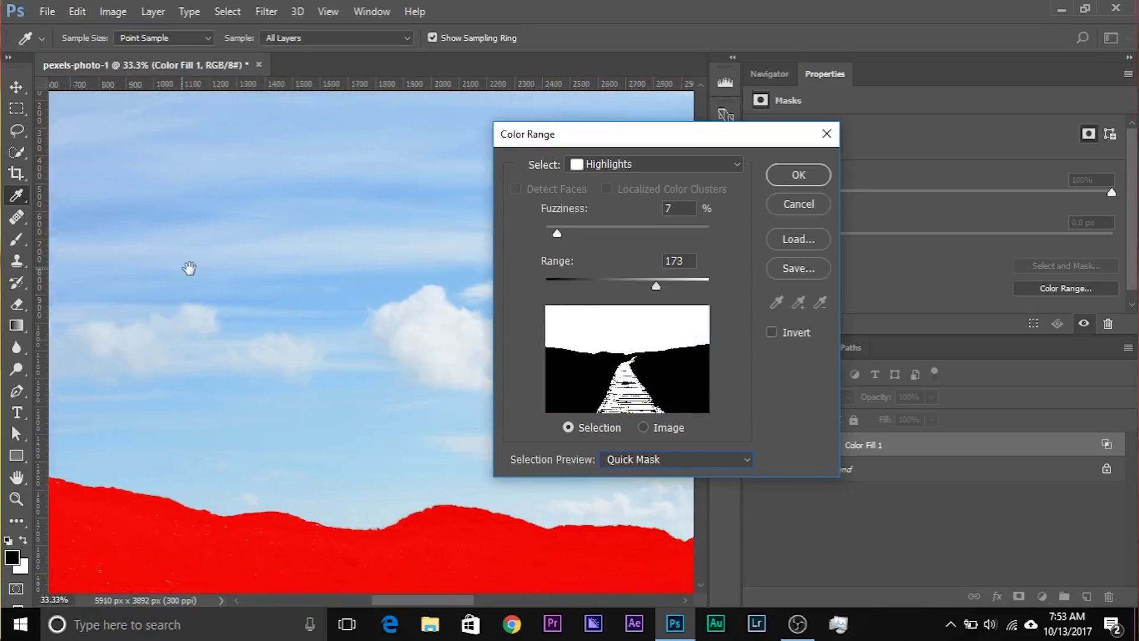
{"action": "scroll", "coordinate": [181, 268], "scroll_direction": "right", "scroll_amount": 5}
{"action": "scroll", "coordinate": [323, 323], "scroll_direction": "down", "scroll_amount": 2}
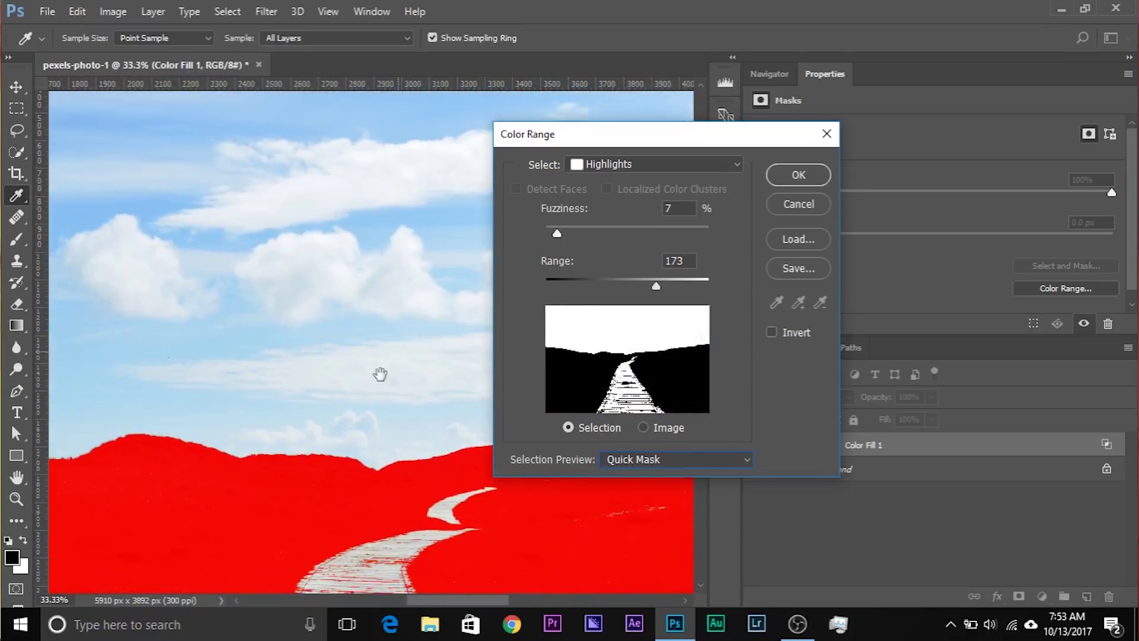
{"action": "key", "text": "ctrl+plus"}
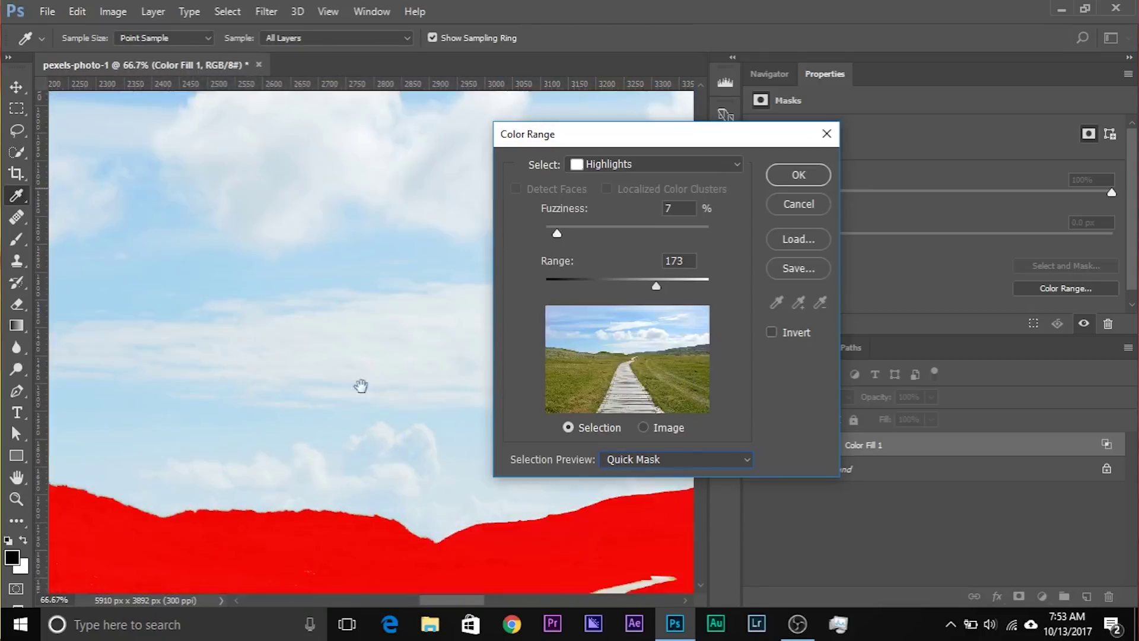
{"action": "left_click_drag", "start_coordinate": [557, 234], "coordinate": [588, 232]}
{"action": "key", "text": "ctrl+minus"}
{"action": "key", "text": "ctrl+minus"}
{"action": "key", "text": "ctrl+minus"}
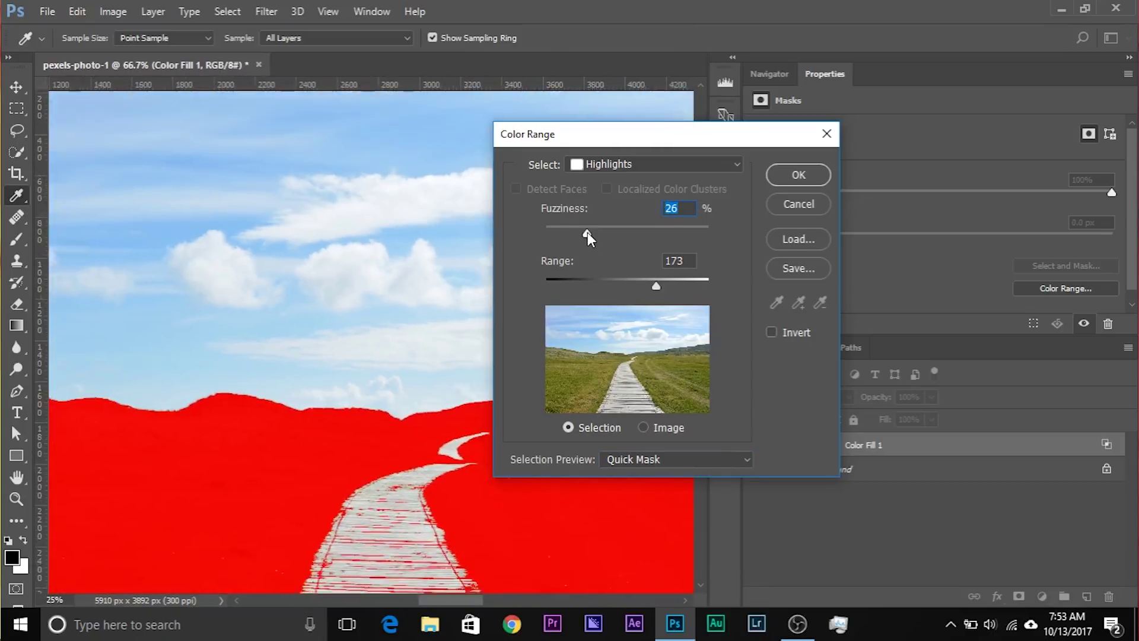
{"action": "key", "text": "ctrl+minus"}
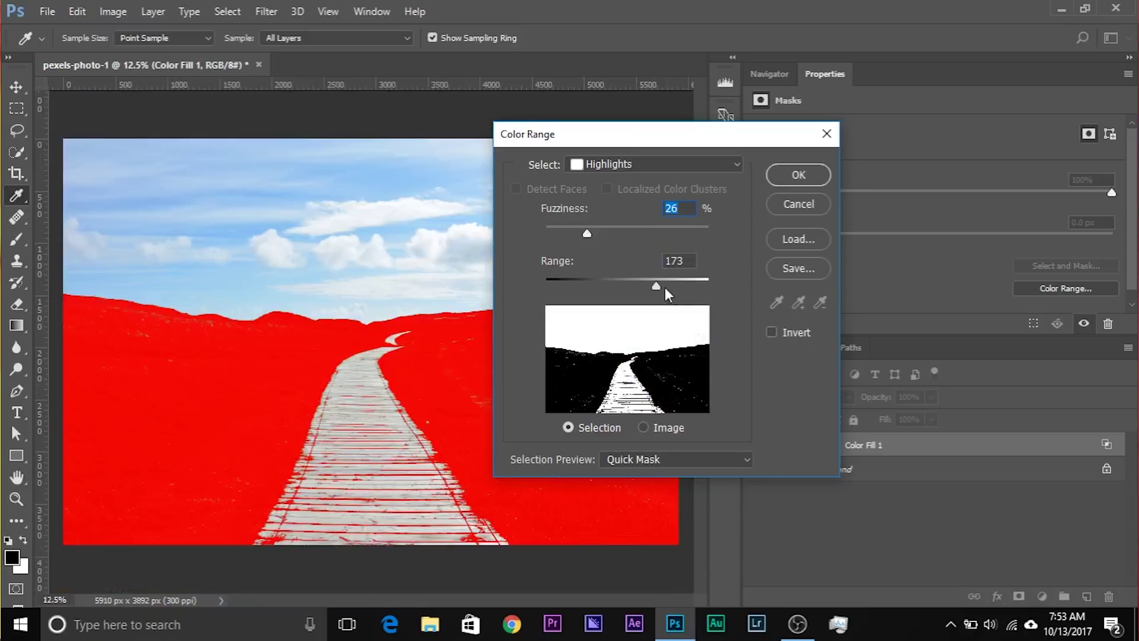
{"action": "left_click_drag", "start_coordinate": [643, 284], "coordinate": [674, 284]}
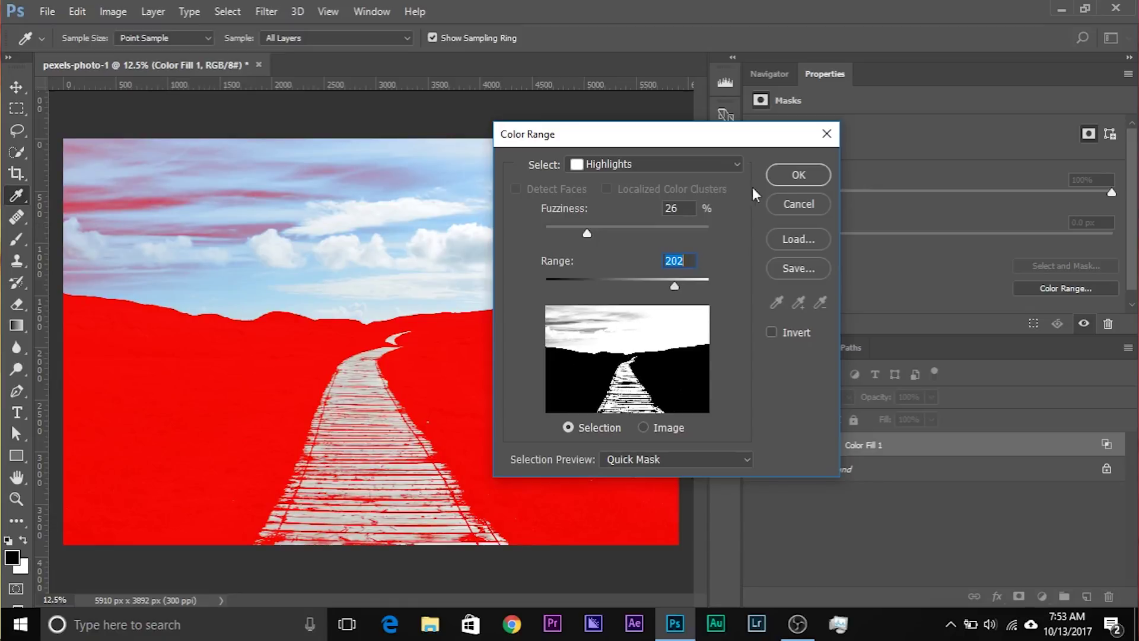
{"action": "left_click", "coordinate": [785, 170]}
{"action": "left_click", "coordinate": [755, 445]}
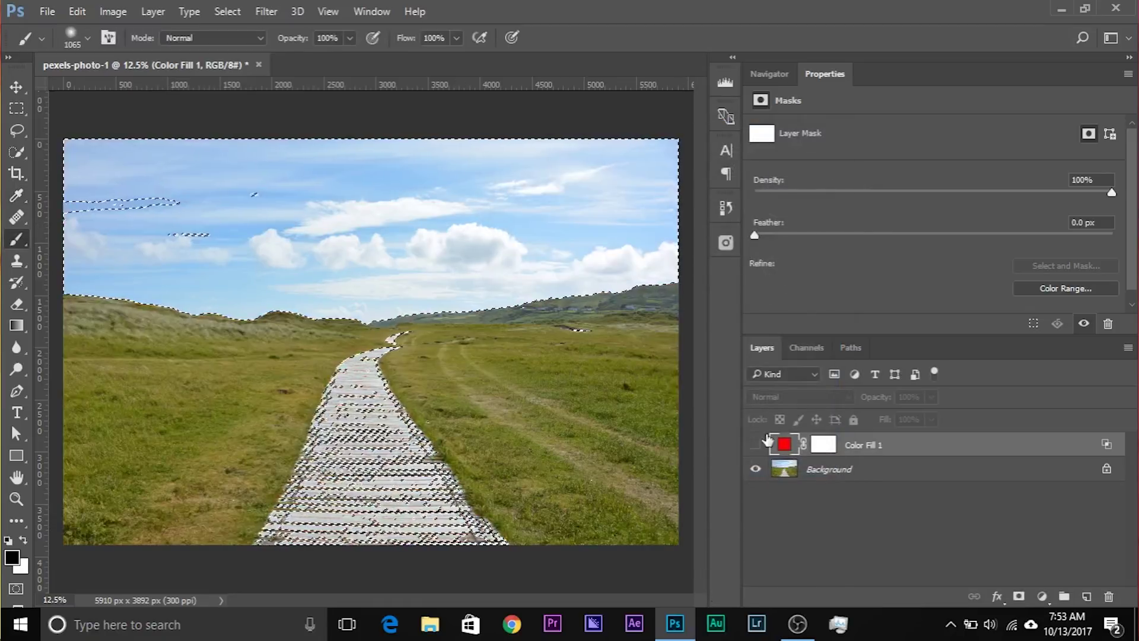
Add a Solid Color fill layer in red ff0000
{"action": "left_click", "coordinate": [1042, 596]}
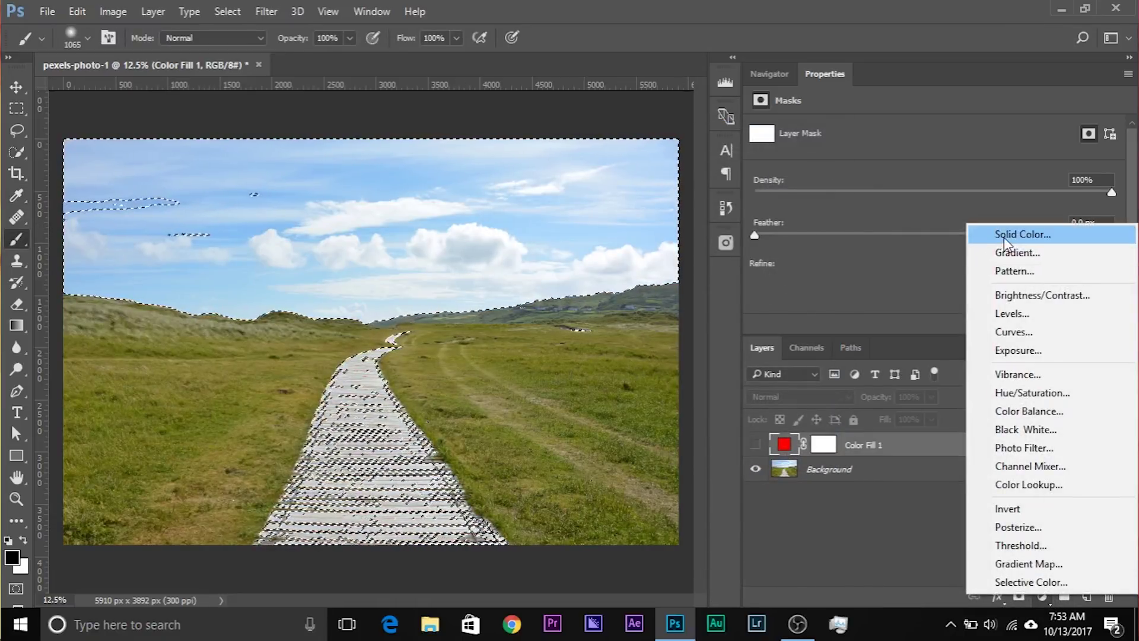
{"action": "left_click", "coordinate": [1008, 231]}
{"action": "type", "text": "ff0000"}
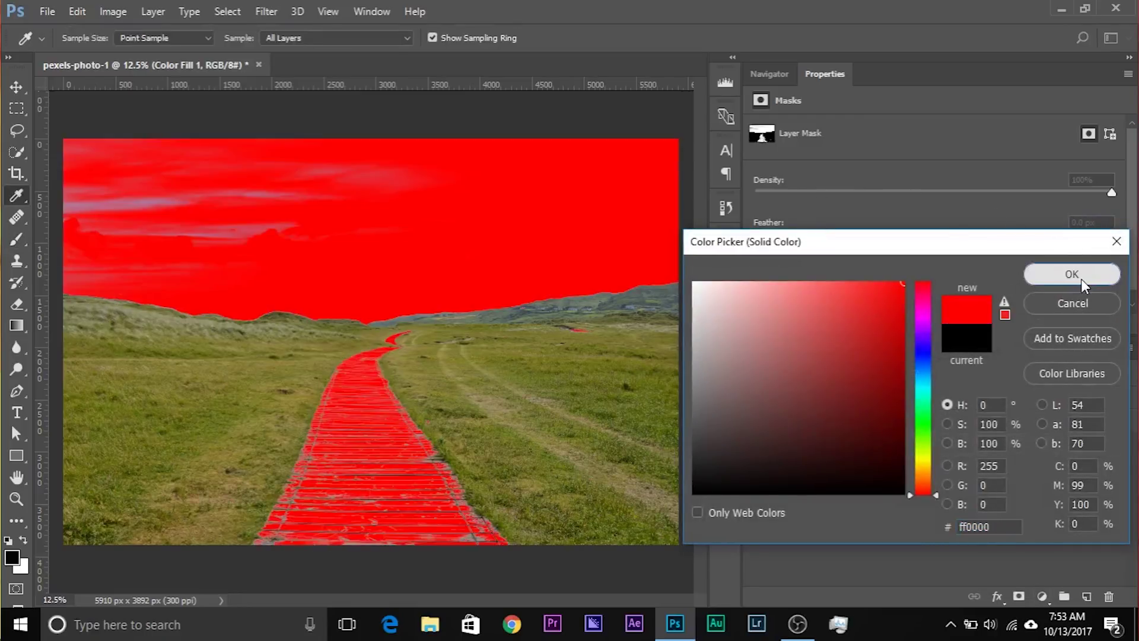
{"action": "left_click", "coordinate": [1081, 276]}
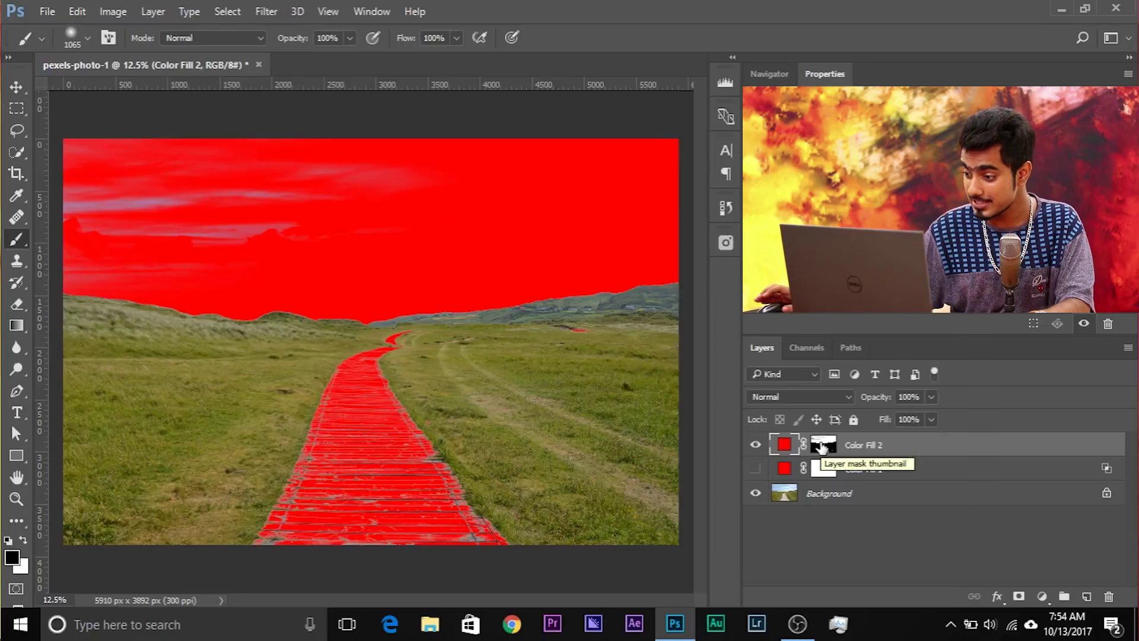
Paint the grey clouds white in the Color Fill 2 mask, then hide the layer
{"action": "left_click", "coordinate": [821, 446]}
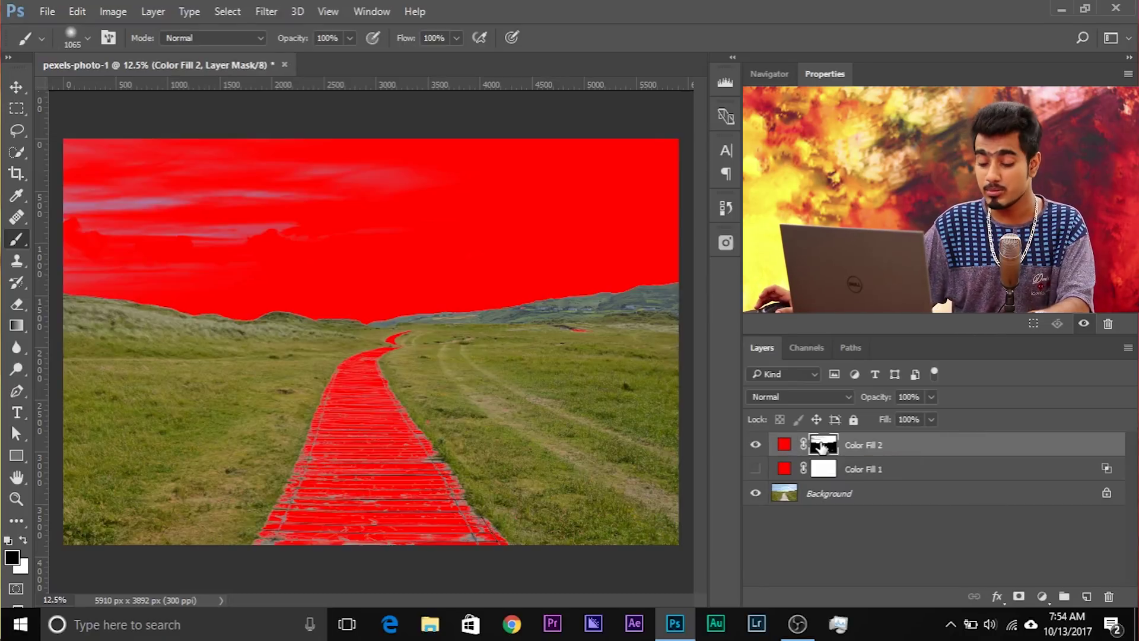
{"action": "left_click", "coordinate": [822, 446], "text": "alt"}
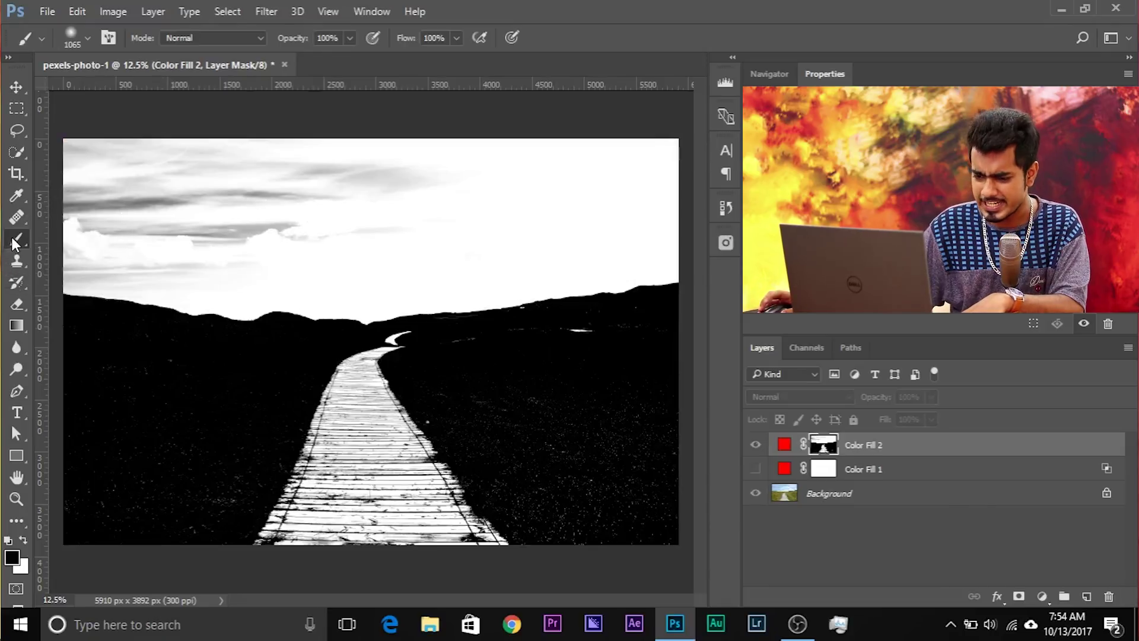
{"action": "key", "text": "["}
{"action": "mouse_move", "coordinate": [274, 183]}
{"action": "left_mouse_down"}
{"action": "mouse_move", "coordinate": [242, 214]}
{"action": "mouse_move", "coordinate": [193, 211]}
{"action": "mouse_move", "coordinate": [309, 181]}
{"action": "left_mouse_up"}
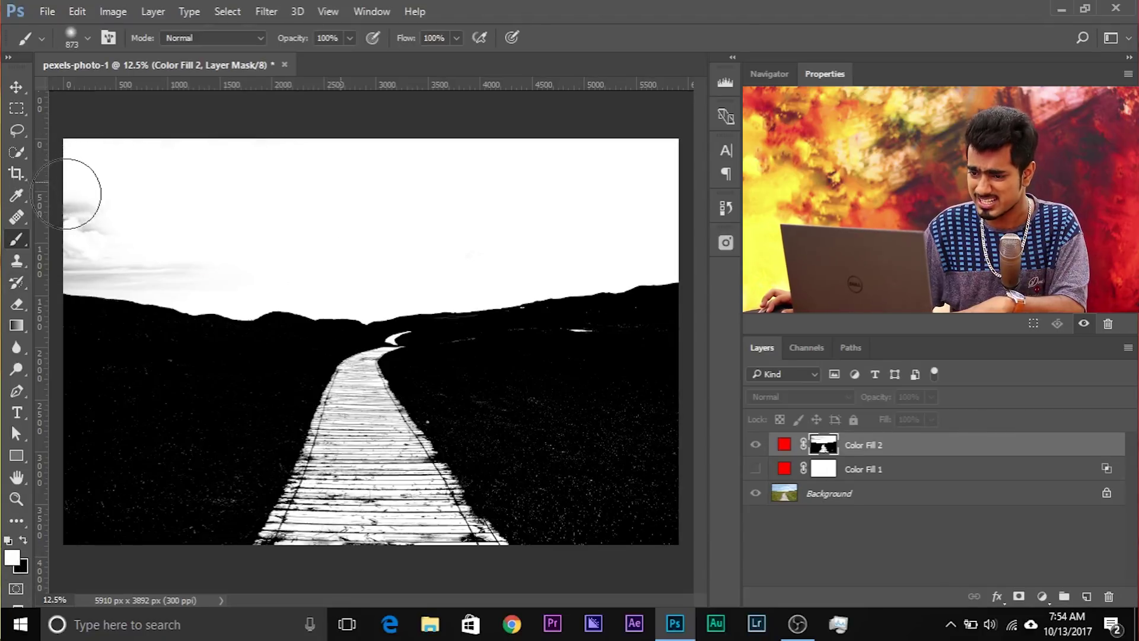
{"action": "left_click_drag", "start_coordinate": [78, 235], "coordinate": [71, 250]}
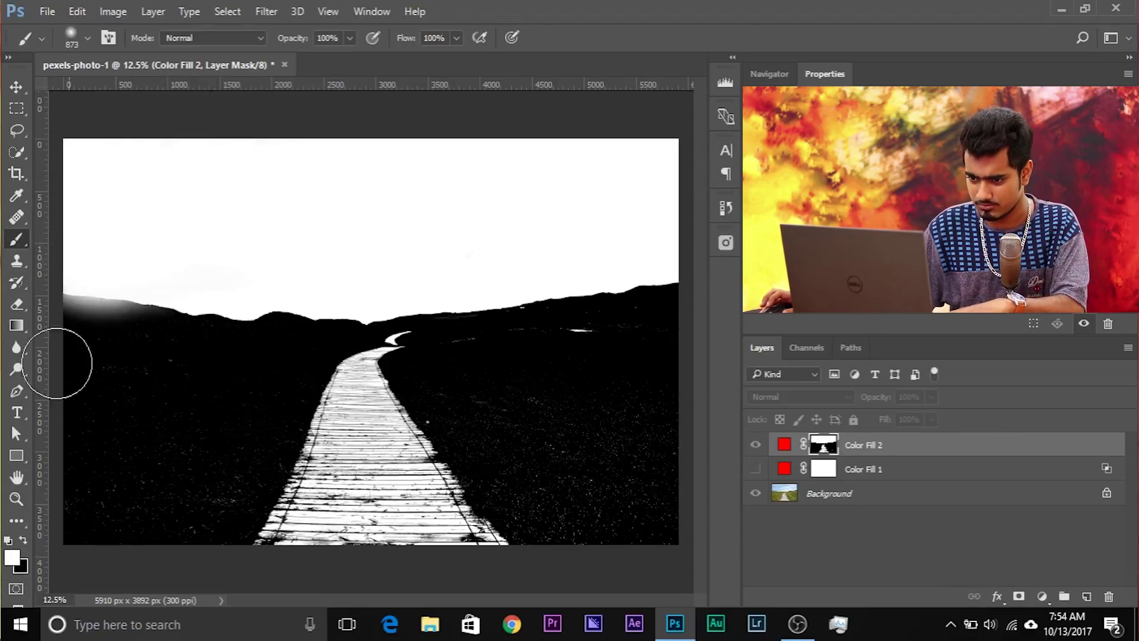
{"action": "key", "text": "ctrl+alt+z"}
{"action": "key", "text": "ctrl+alt+z"}
{"action": "key", "text": "ctrl+alt+z"}
{"action": "key", "text": "ctrl+alt+z"}
{"action": "mouse_move", "coordinate": [161, 247]}
{"action": "left_mouse_down"}
{"action": "mouse_move", "coordinate": [69, 238]}
{"action": "mouse_move", "coordinate": [154, 238]}
{"action": "mouse_move", "coordinate": [233, 274]}
{"action": "mouse_move", "coordinate": [159, 247]}
{"action": "left_mouse_up"}
{"action": "left_click_drag", "start_coordinate": [318, 224], "coordinate": [126, 202]}
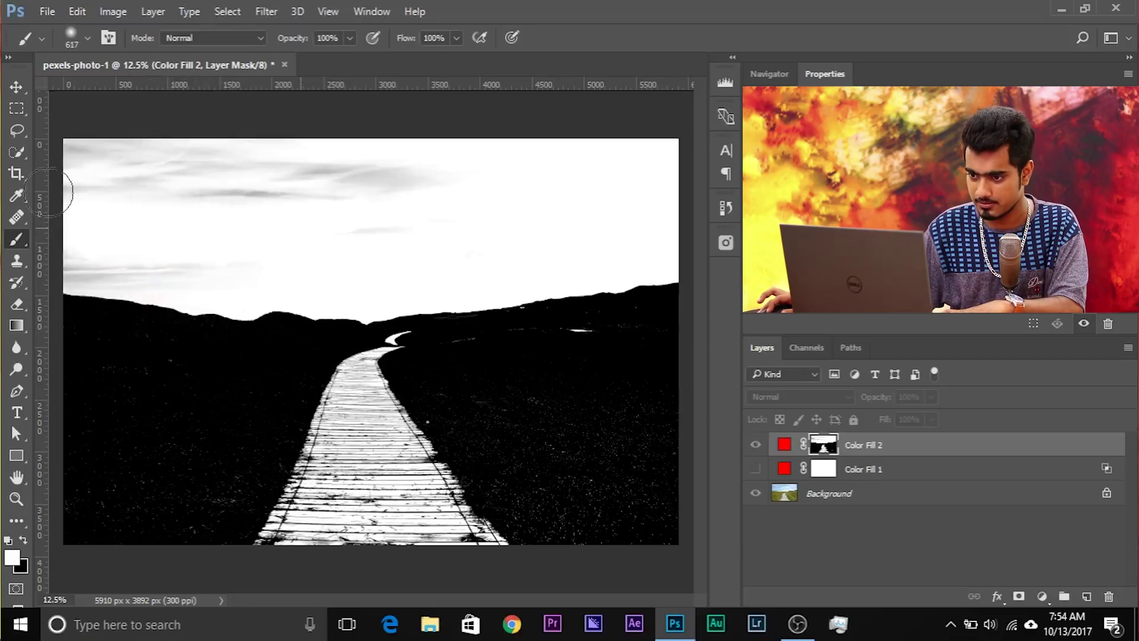
{"action": "left_click_drag", "start_coordinate": [89, 155], "coordinate": [204, 155]}
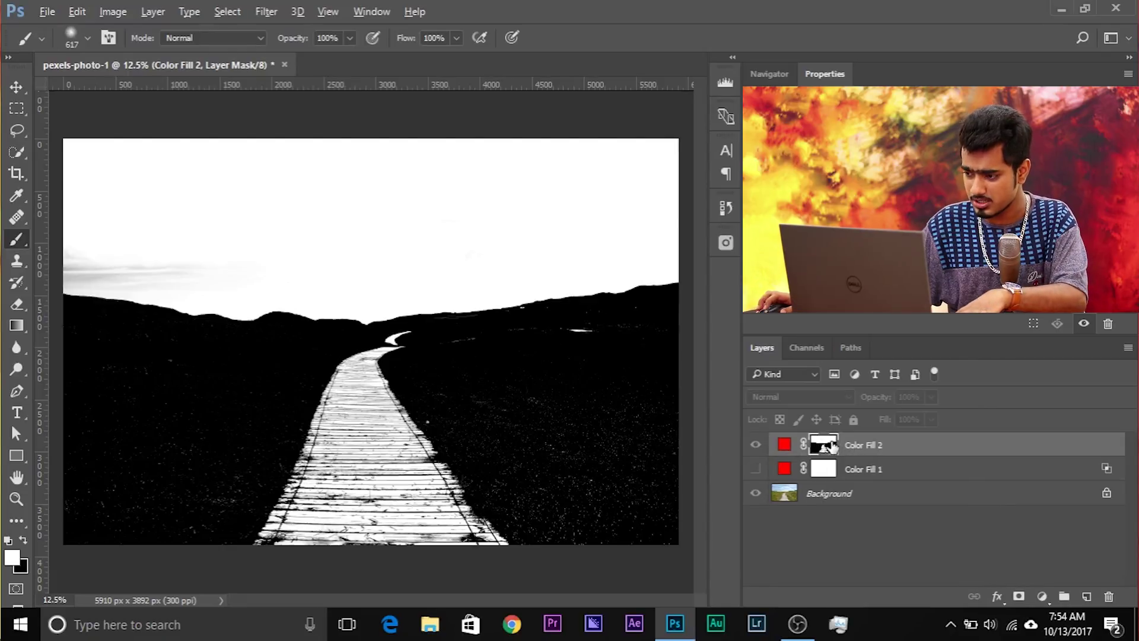
{"action": "left_click", "coordinate": [830, 446], "text": "alt"}
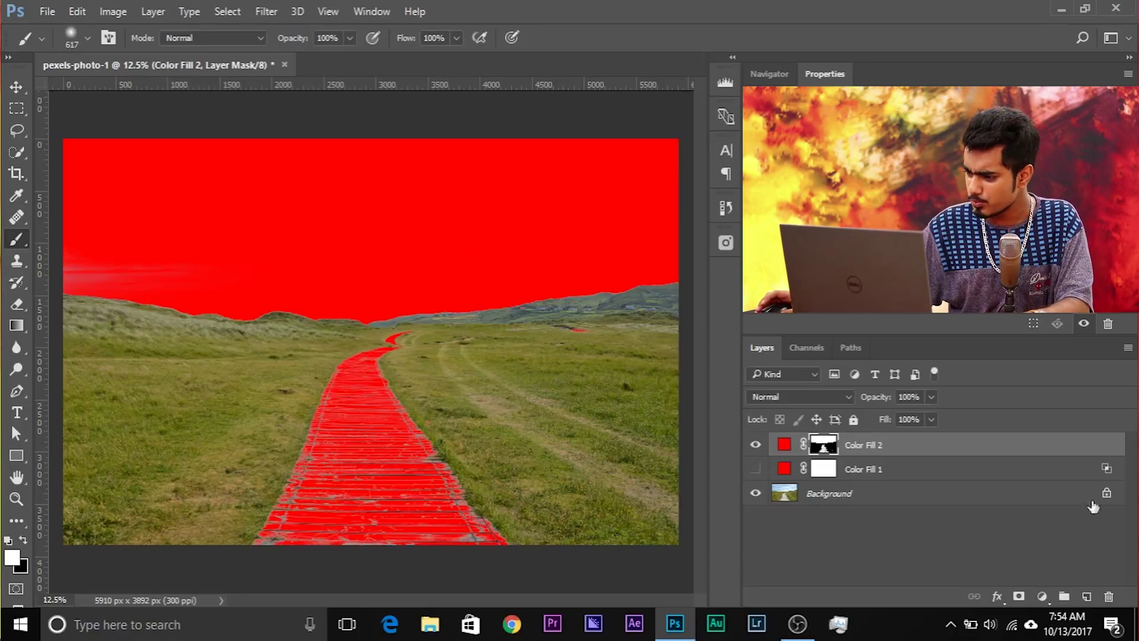
{"action": "left_click", "coordinate": [755, 445]}
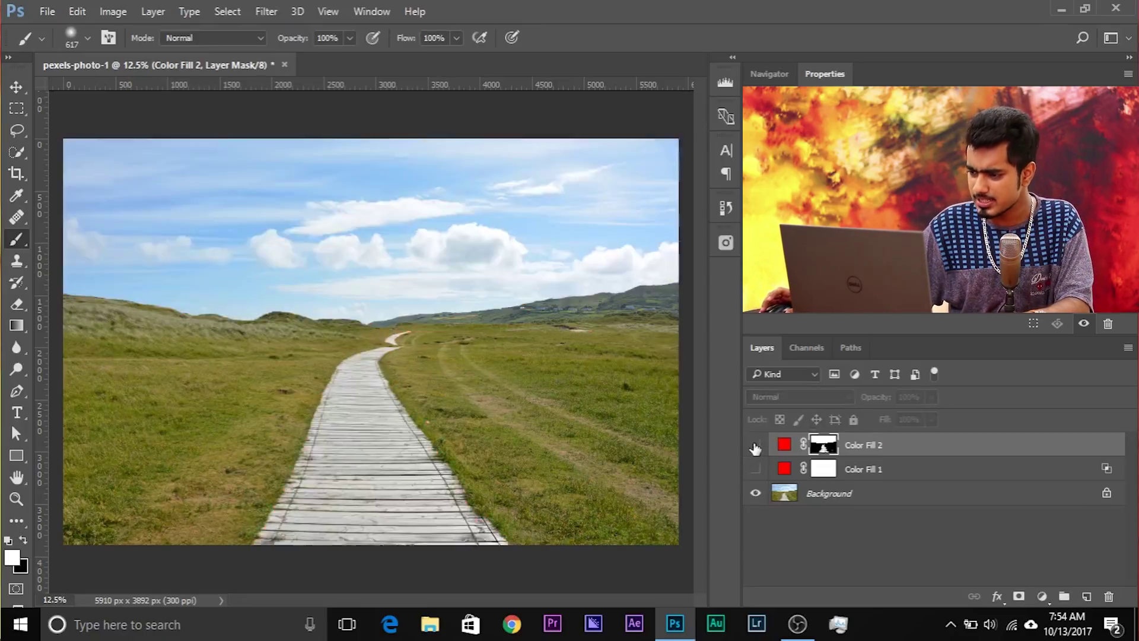
Add a Vibrance layer and replace its mask with Color Fill 2's mask
{"action": "left_click", "coordinate": [1043, 597]}
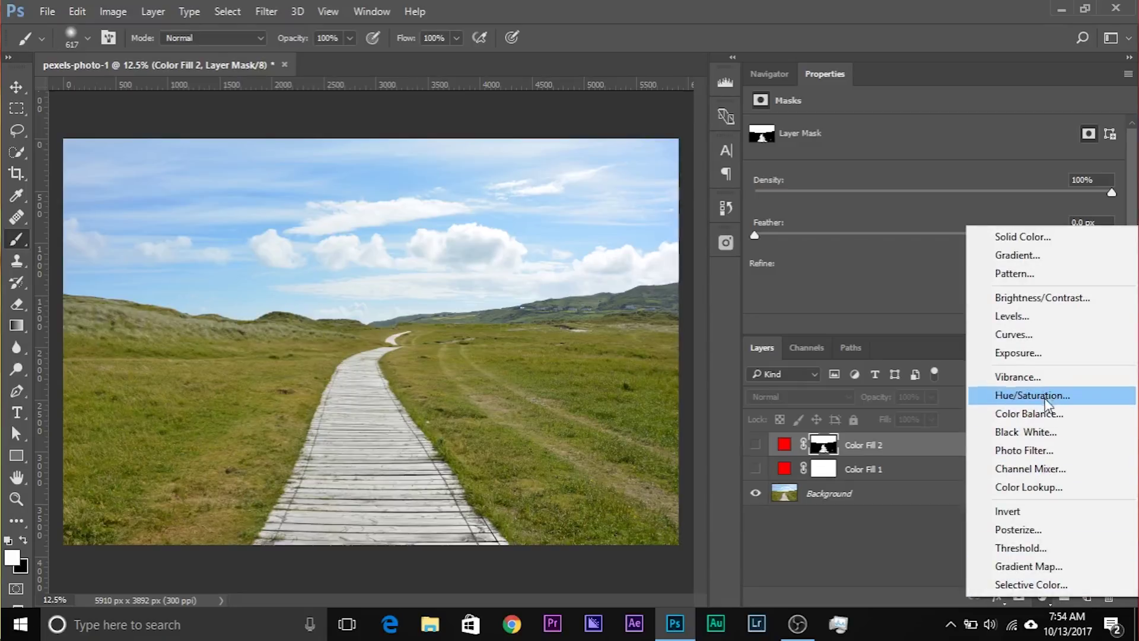
{"action": "left_click", "coordinate": [1035, 378]}
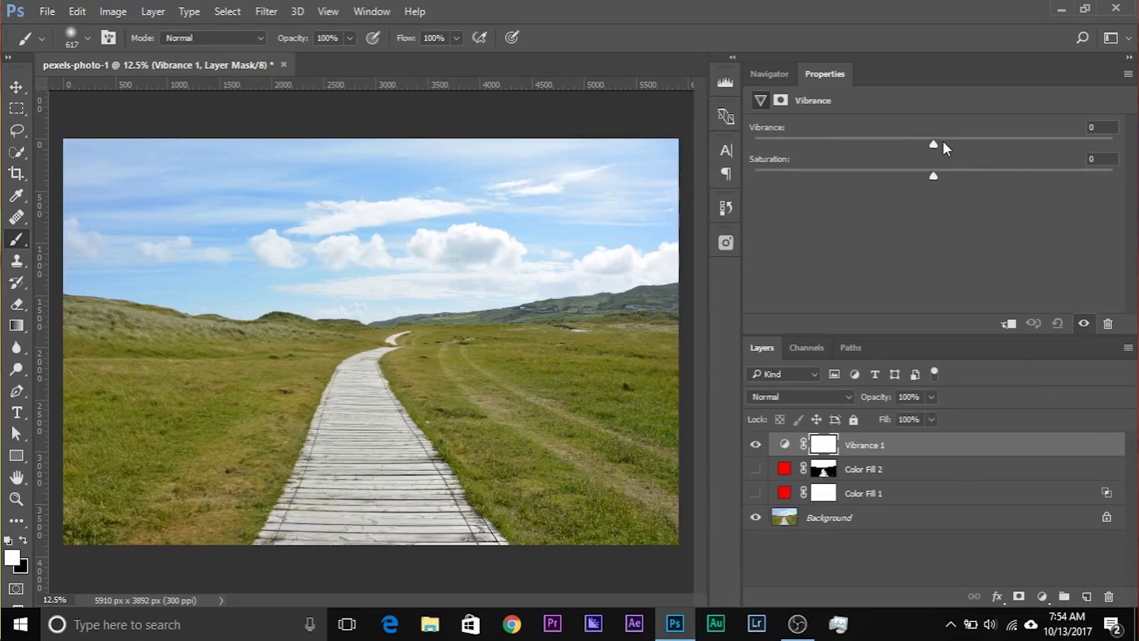
{"action": "left_click_drag", "start_coordinate": [1064, 145], "coordinate": [1078, 145]}
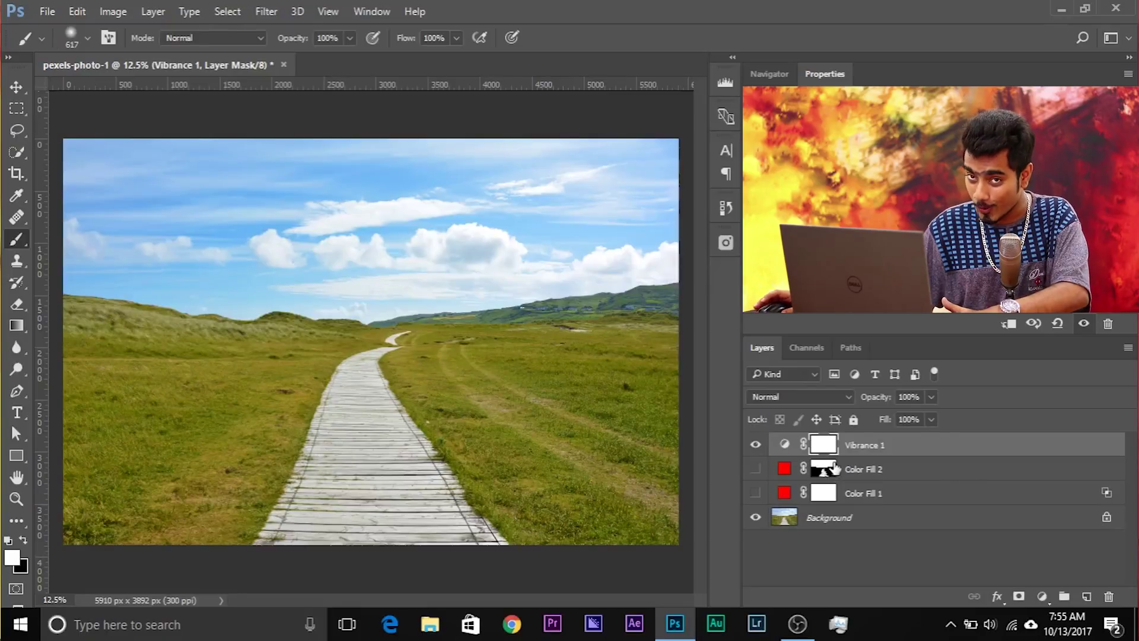
{"action": "left_click_drag", "start_coordinate": [821, 469], "coordinate": [823, 445]}
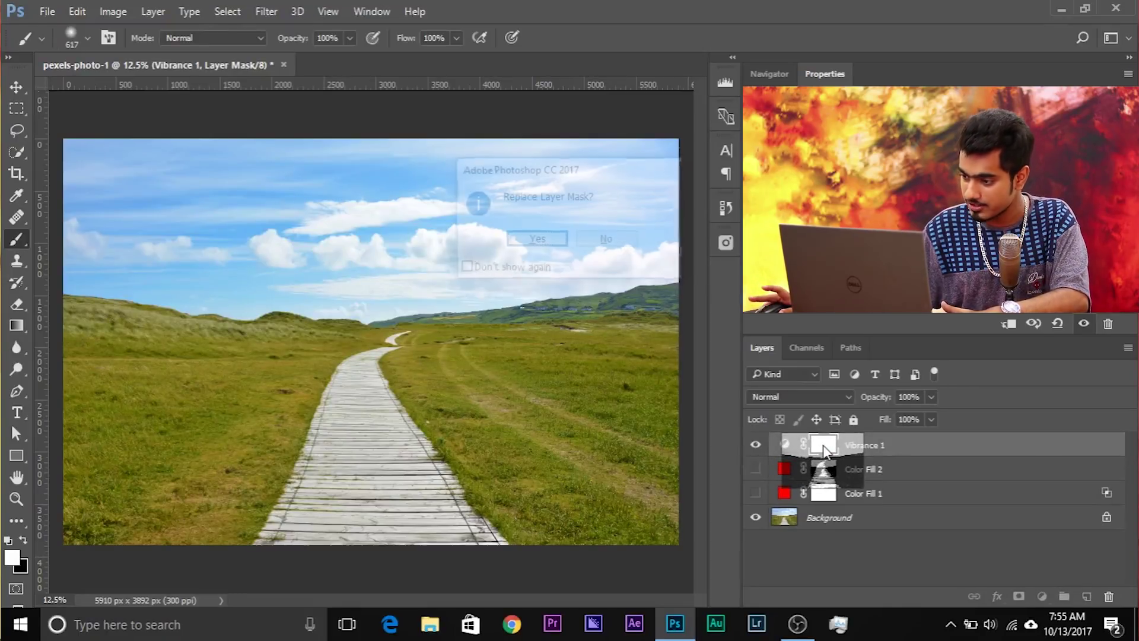
{"action": "left_click", "coordinate": [537, 240]}
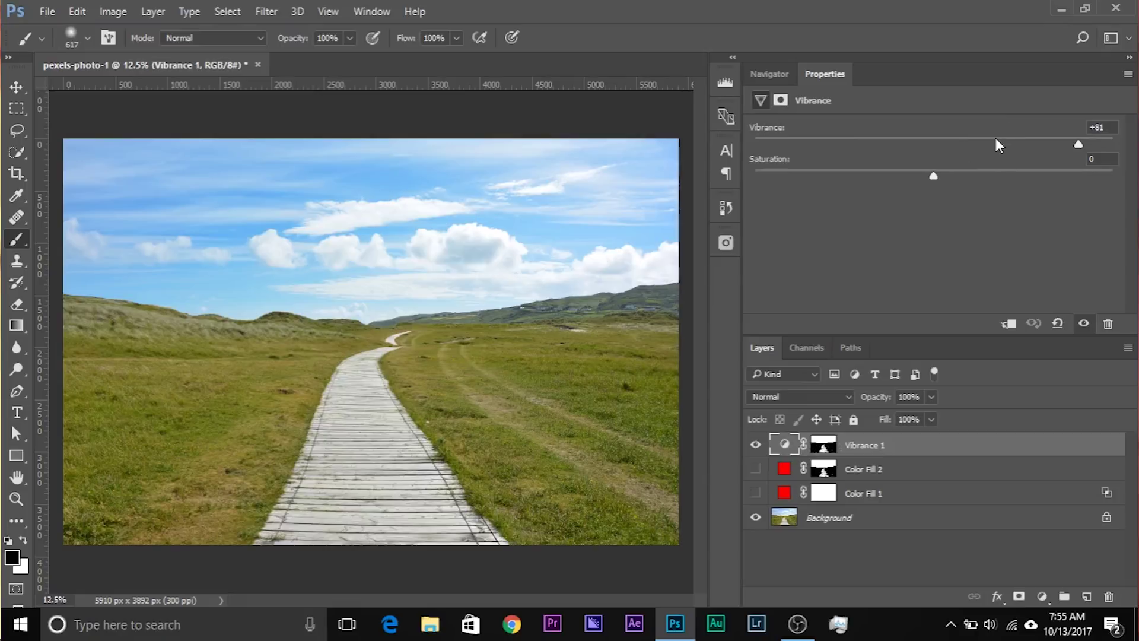
Set Vibrance 1 to +100 so the sky turns vivid blue
{"action": "left_click_drag", "start_coordinate": [996, 140], "coordinate": [506, 129]}
{"action": "left_click_drag", "start_coordinate": [1094, 144], "coordinate": [1114, 144]}
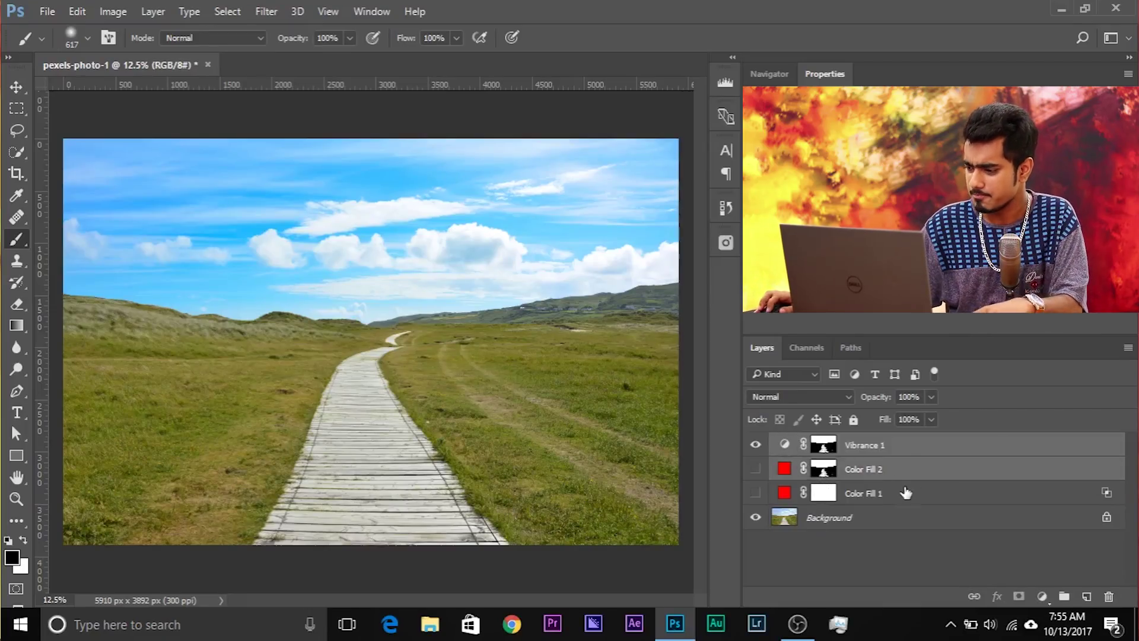
{"action": "left_click", "coordinate": [952, 494]}
Add a Curves 1 layer with a lowered point that darkens the photo
{"action": "left_click", "coordinate": [944, 469], "text": "shift"}
{"action": "left_click", "coordinate": [943, 445], "text": "shift"}
{"action": "left_click_drag", "start_coordinate": [943, 445], "coordinate": [1109, 595]}
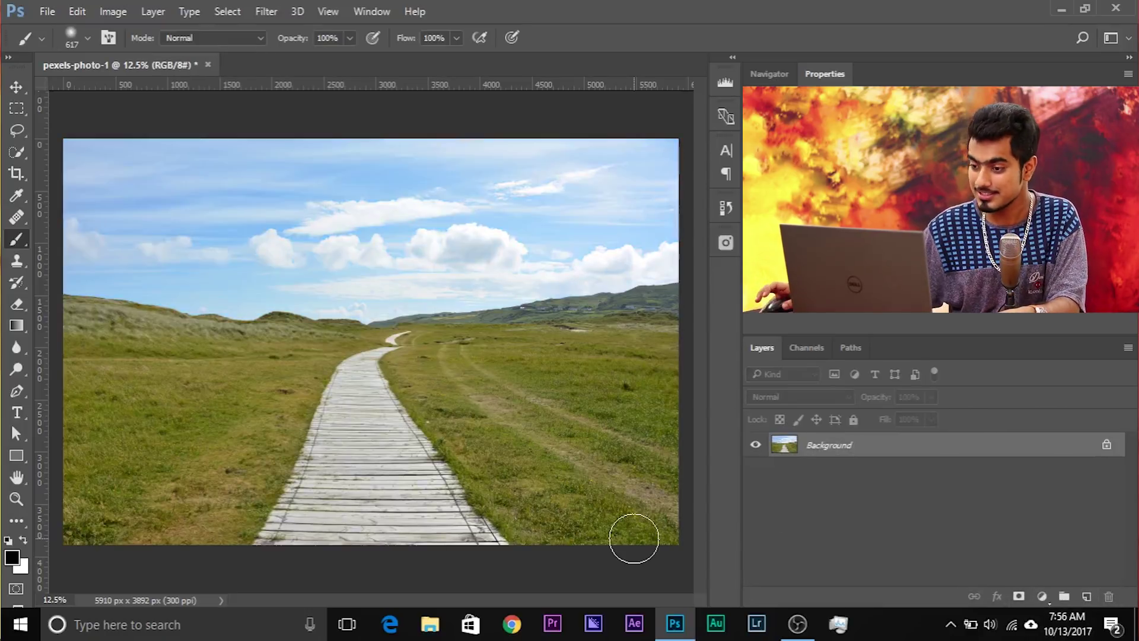
{"action": "left_click", "coordinate": [1043, 596]}
{"action": "left_click", "coordinate": [1030, 333]}
{"action": "scroll", "coordinate": [973, 229], "scroll_direction": "down", "scroll_amount": 1}
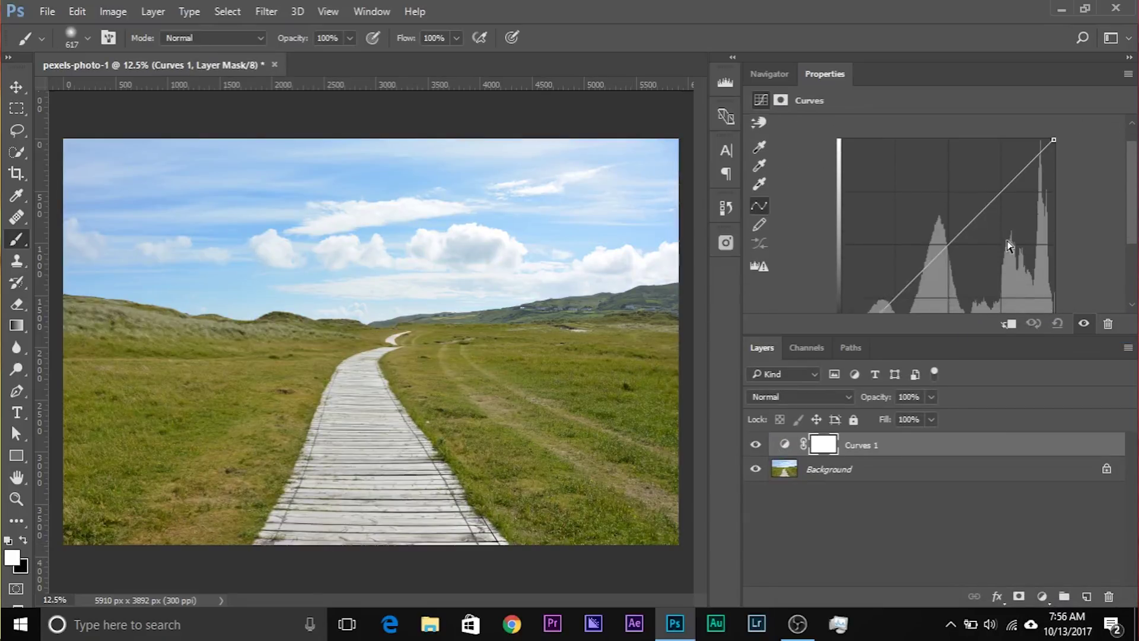
{"action": "left_click_drag", "start_coordinate": [950, 216], "coordinate": [984, 241]}
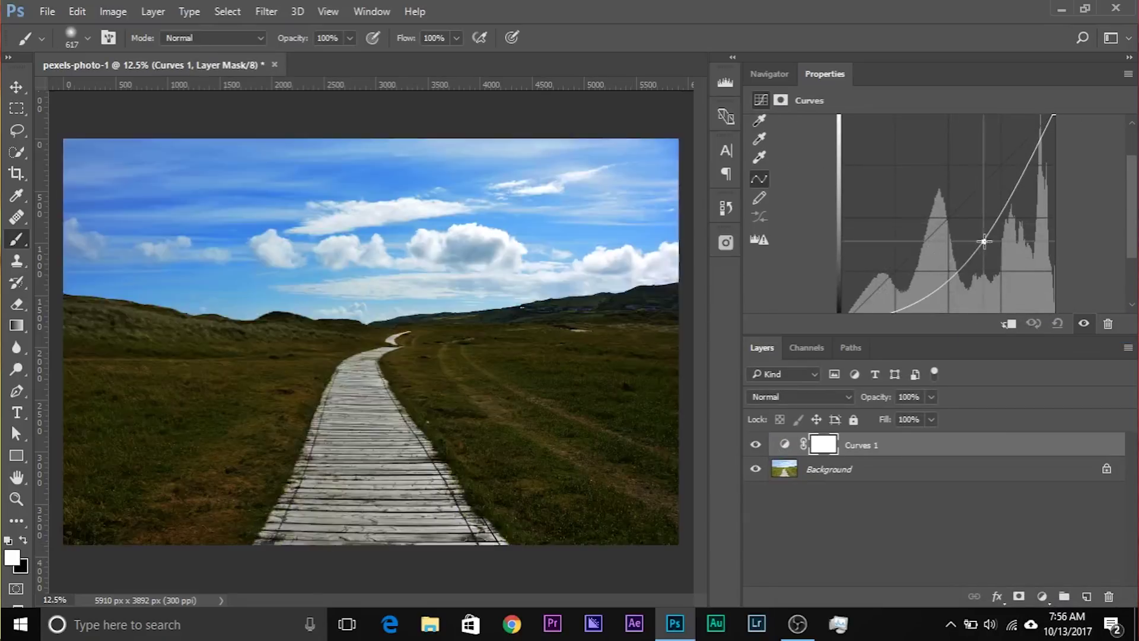
Limit Curves 1 to brighter underlying tones with a feathered Blend If split
{"action": "left_click", "coordinate": [1096, 449]}
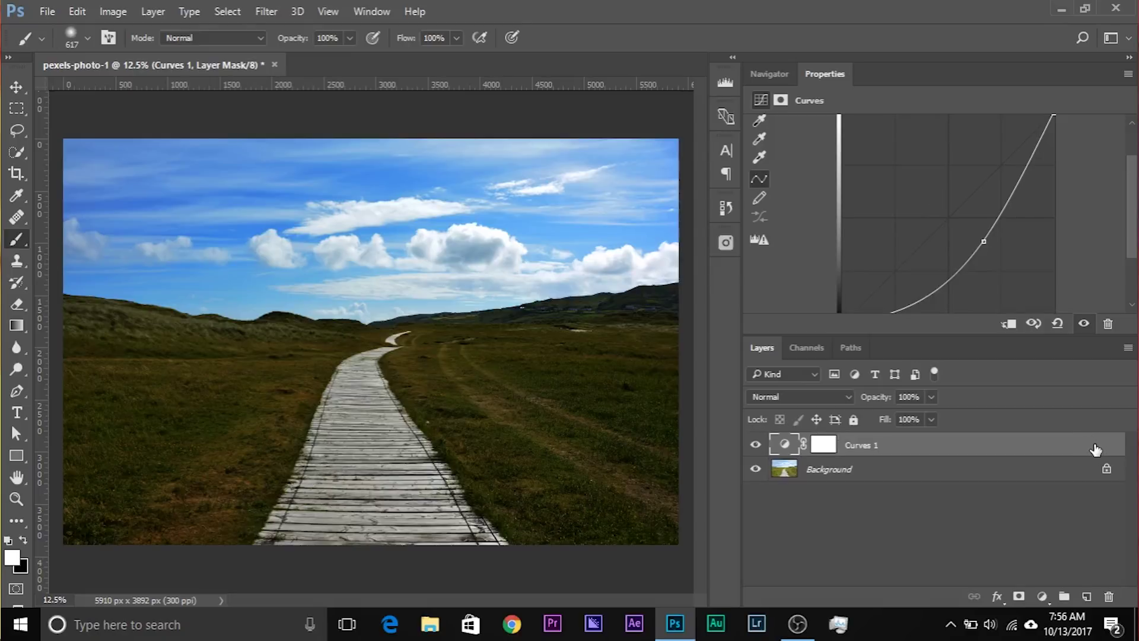
{"action": "left_click_drag", "start_coordinate": [707, 466], "coordinate": [841, 472]}
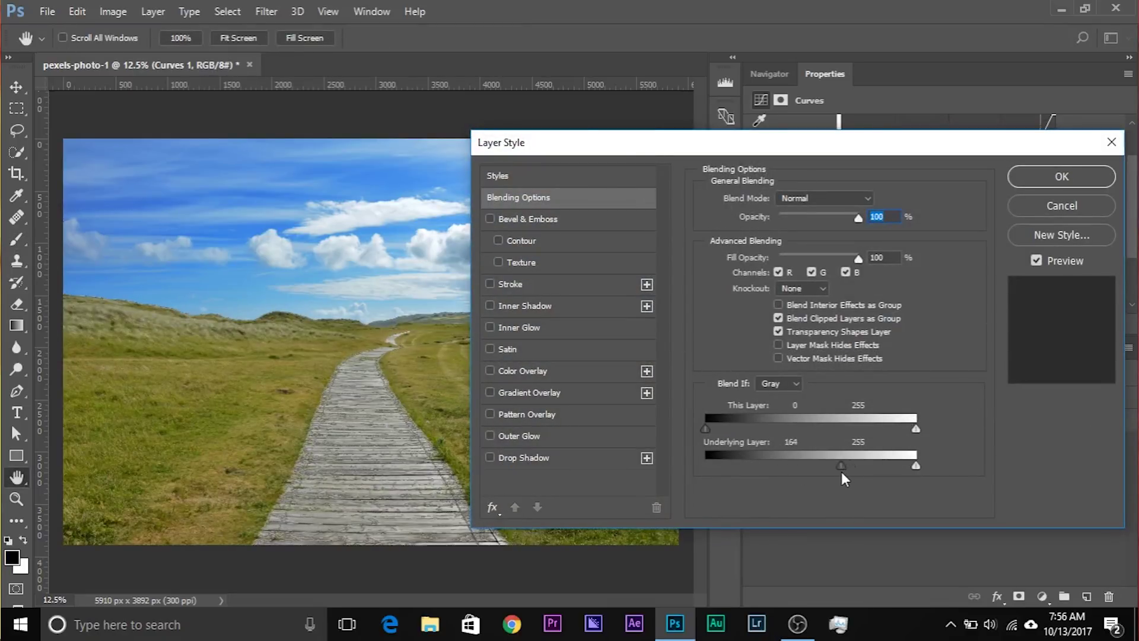
{"action": "left_click_drag", "start_coordinate": [841, 467], "coordinate": [840, 467]}
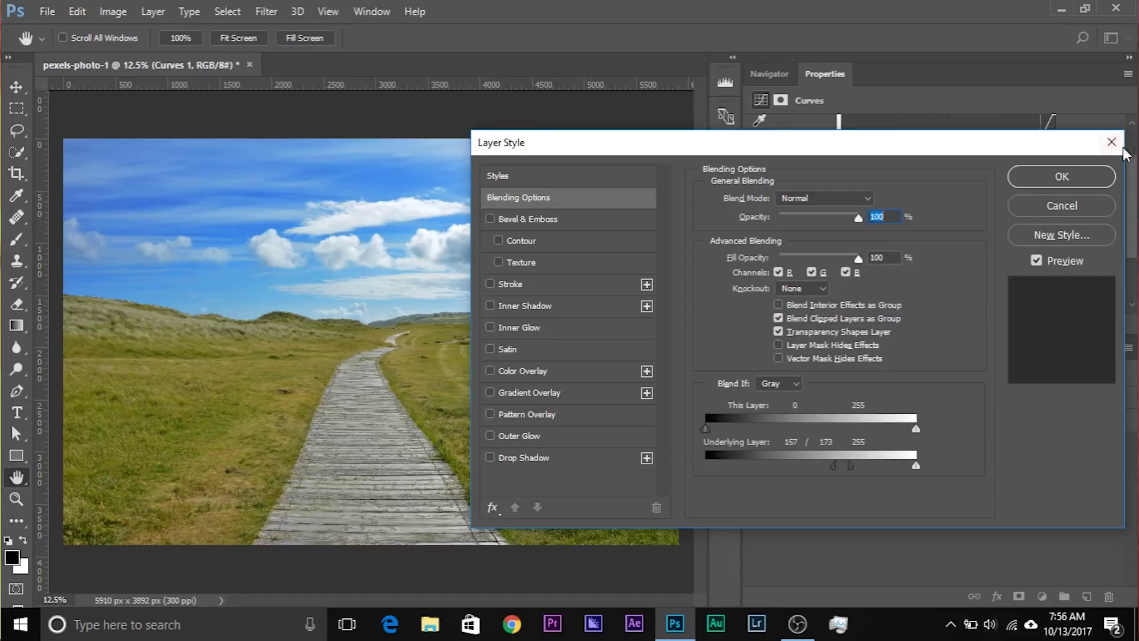
{"action": "left_click", "coordinate": [1061, 177]}
Add a Curves 2 layer with a contrast-boosting S-curve
{"action": "left_click", "coordinate": [1042, 596]}
{"action": "left_click", "coordinate": [1026, 329]}
{"action": "left_click_drag", "start_coordinate": [973, 193], "coordinate": [970, 178]}
{"action": "left_click_drag", "start_coordinate": [904, 254], "coordinate": [917, 260]}
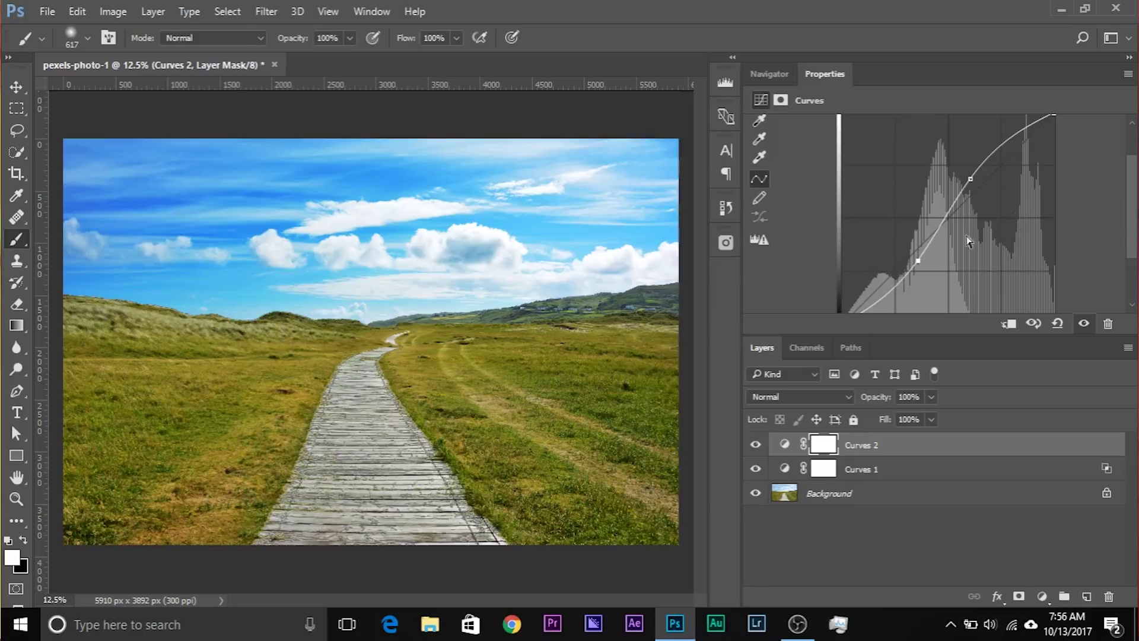
{"action": "left_click", "coordinate": [1082, 446]}
Limit Curves 2 with Blend If to underlying tones up to 121
{"action": "double_click", "coordinate": [1074, 440]}
{"action": "left_click_drag", "start_coordinate": [746, 144], "coordinate": [937, 182]}
{"action": "left_click_drag", "start_coordinate": [1091, 500], "coordinate": [1001, 481]}
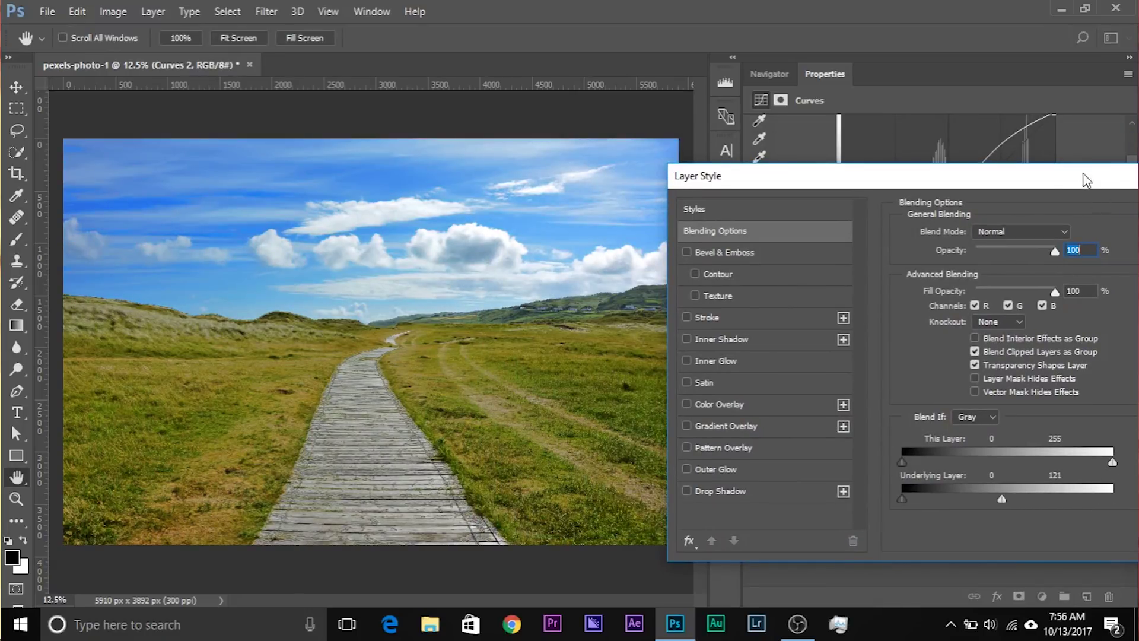
{"action": "left_click_drag", "start_coordinate": [1085, 180], "coordinate": [742, 180]}
{"action": "key", "text": "alt"}
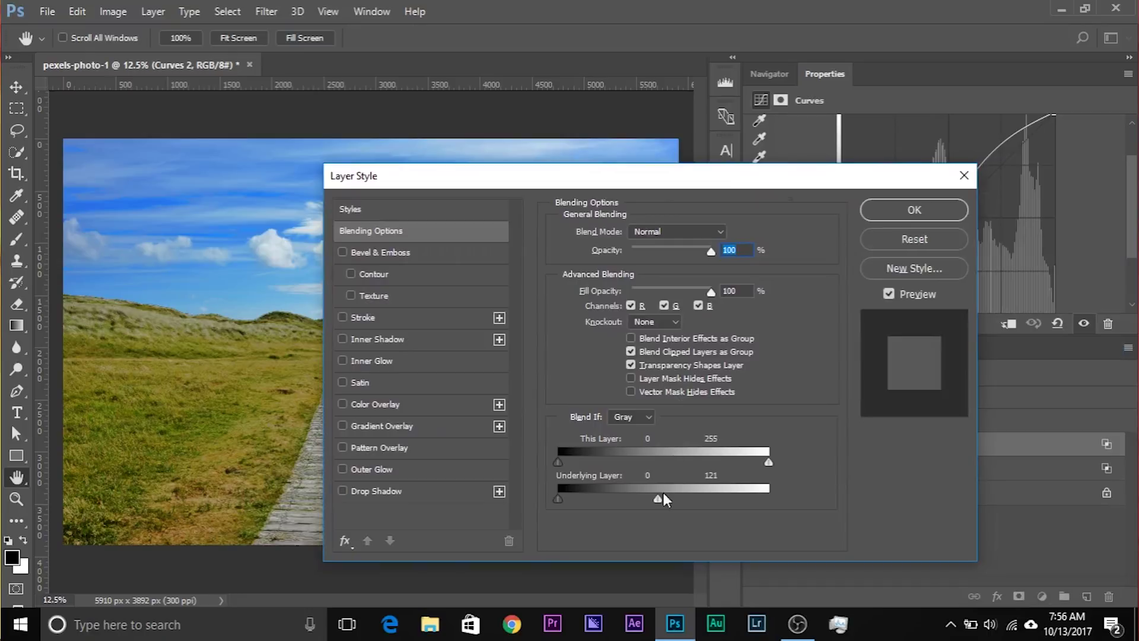
{"action": "left_click", "coordinate": [927, 207]}
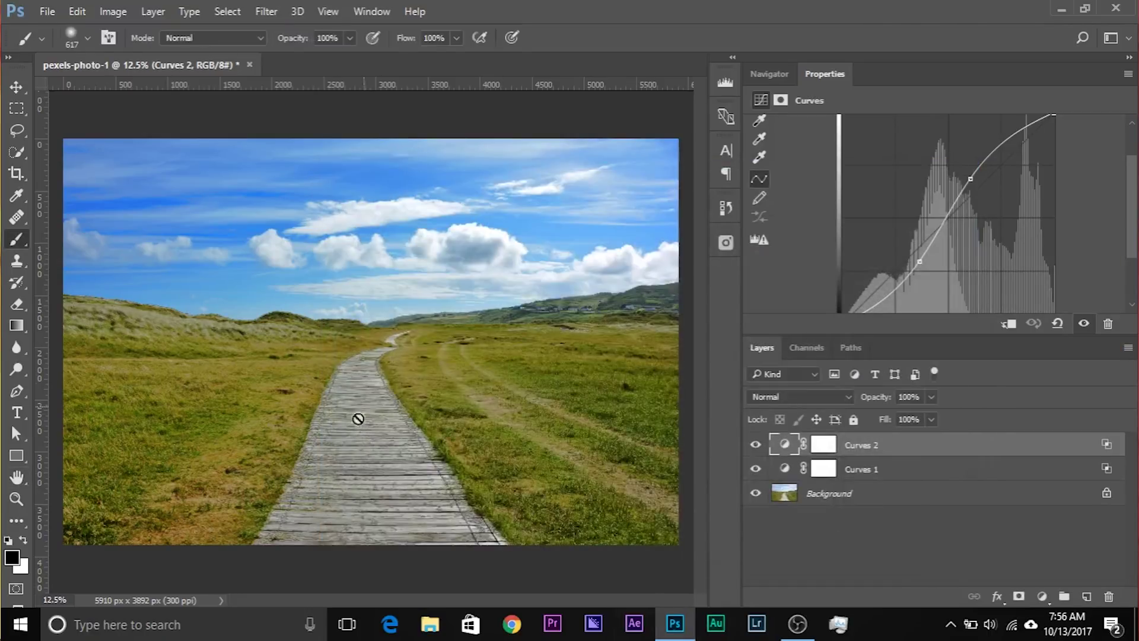
Paint the boardwalk black in the Curves 1 mask
{"action": "left_click", "coordinate": [824, 470]}
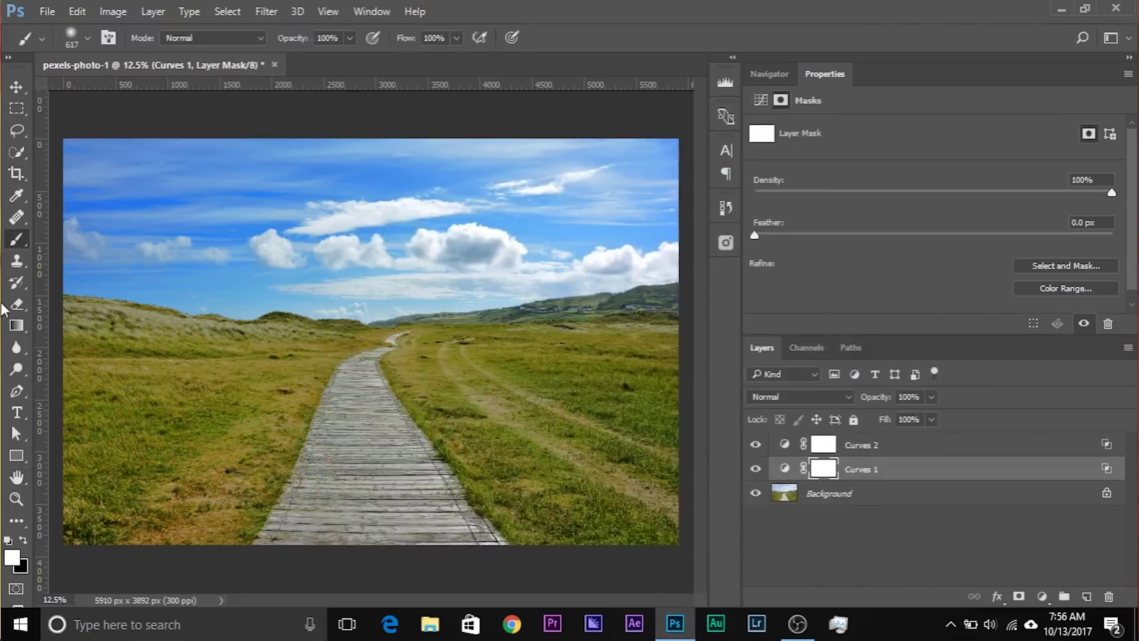
{"action": "right_click", "coordinate": [255, 381], "text": "alt"}
{"action": "key", "text": "x"}
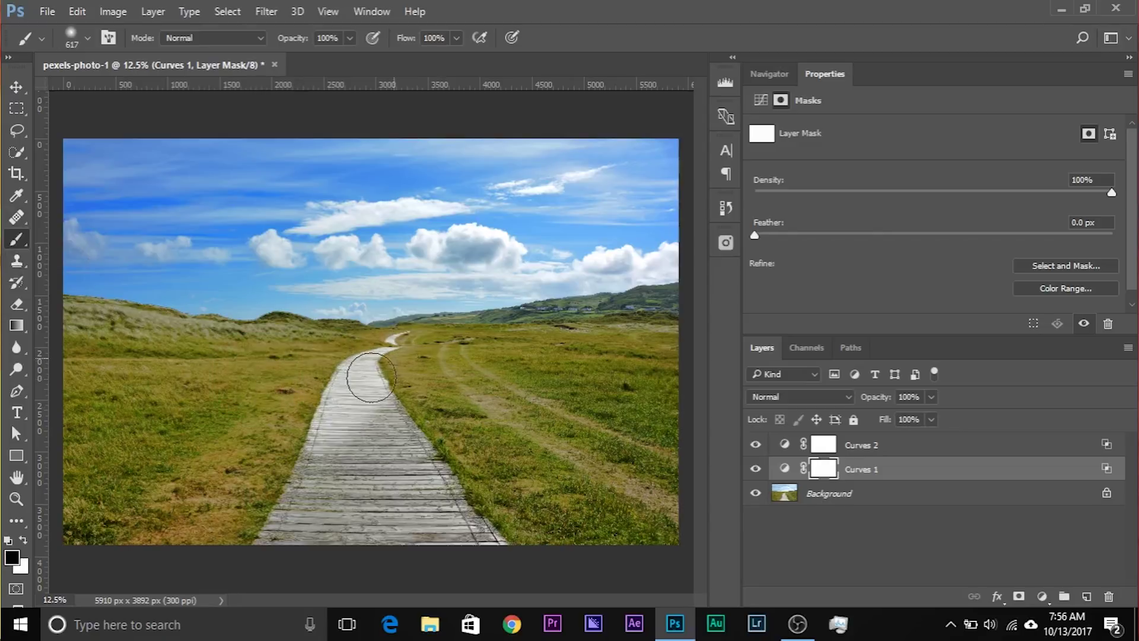
{"action": "mouse_move", "coordinate": [345, 413]}
{"action": "left_mouse_down"}
{"action": "mouse_move", "coordinate": [332, 510]}
{"action": "mouse_move", "coordinate": [496, 554]}
{"action": "mouse_move", "coordinate": [297, 430]}
{"action": "left_mouse_up"}
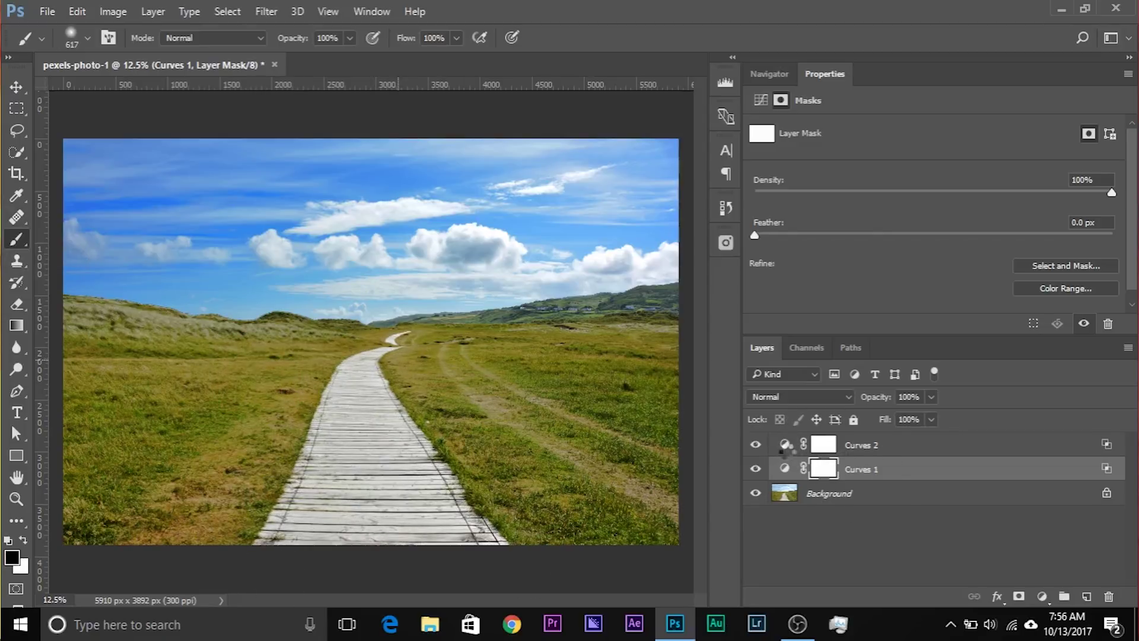
Make the Curves 2 S-curve steeper
{"action": "left_click", "coordinate": [783, 446]}
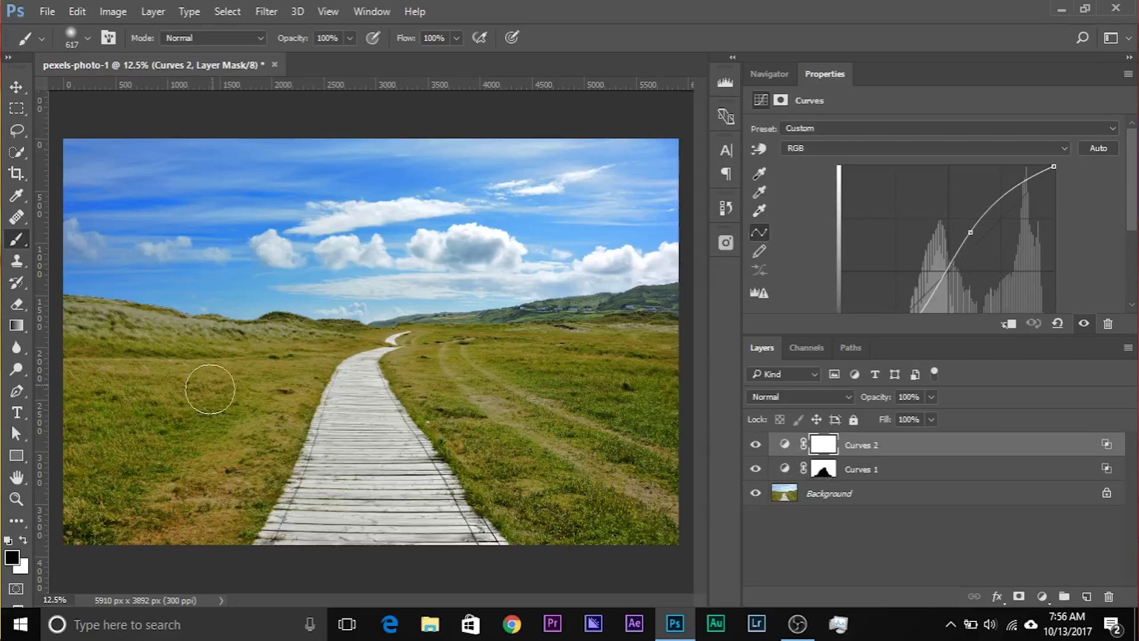
{"action": "left_click_drag", "start_coordinate": [970, 231], "coordinate": [919, 238]}
{"action": "scroll", "coordinate": [943, 231], "scroll_direction": "down", "scroll_amount": 3}
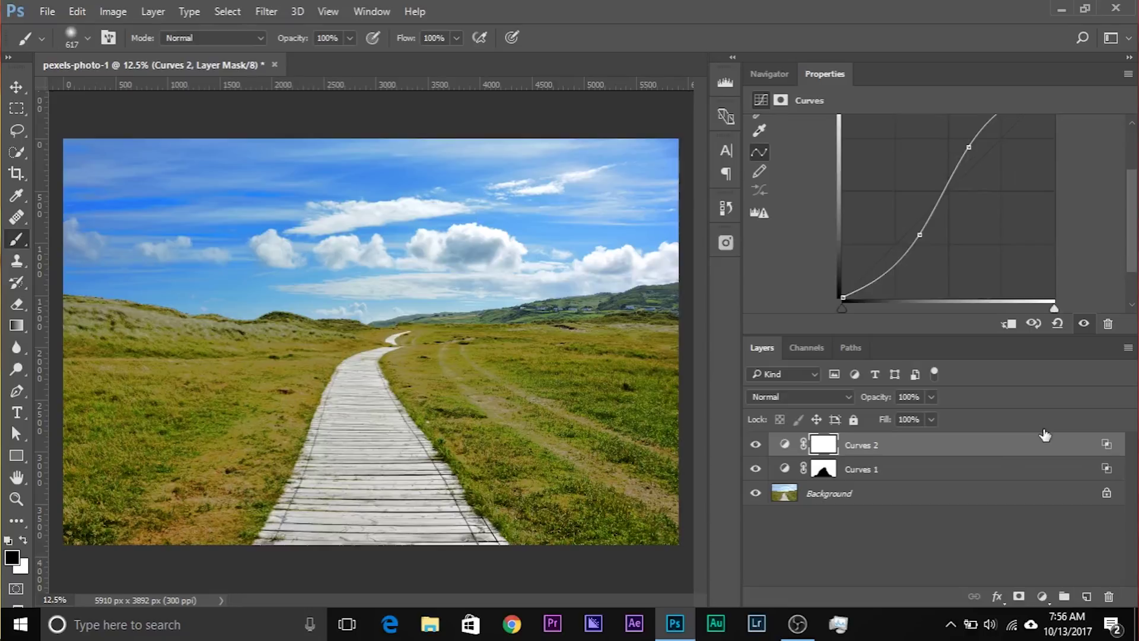
Feather Curves 2's Underlying Layer highlights with a 128/189 Blend If split, then add Color Lookup
{"action": "double_click", "coordinate": [1045, 435]}
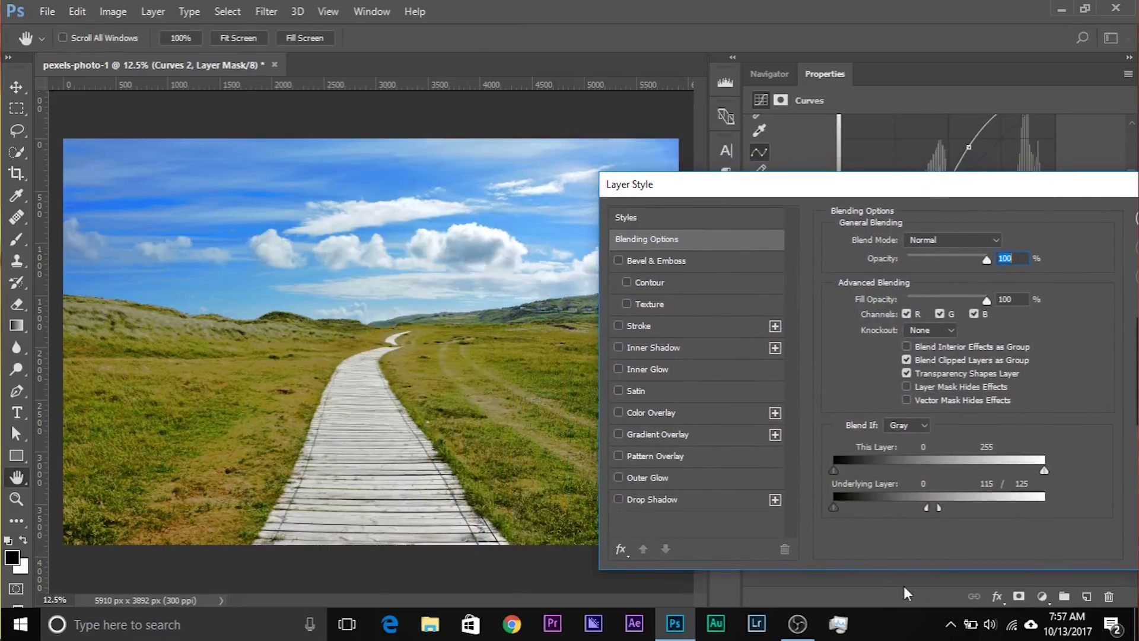
{"action": "left_click_drag", "start_coordinate": [947, 506], "coordinate": [970, 506]}
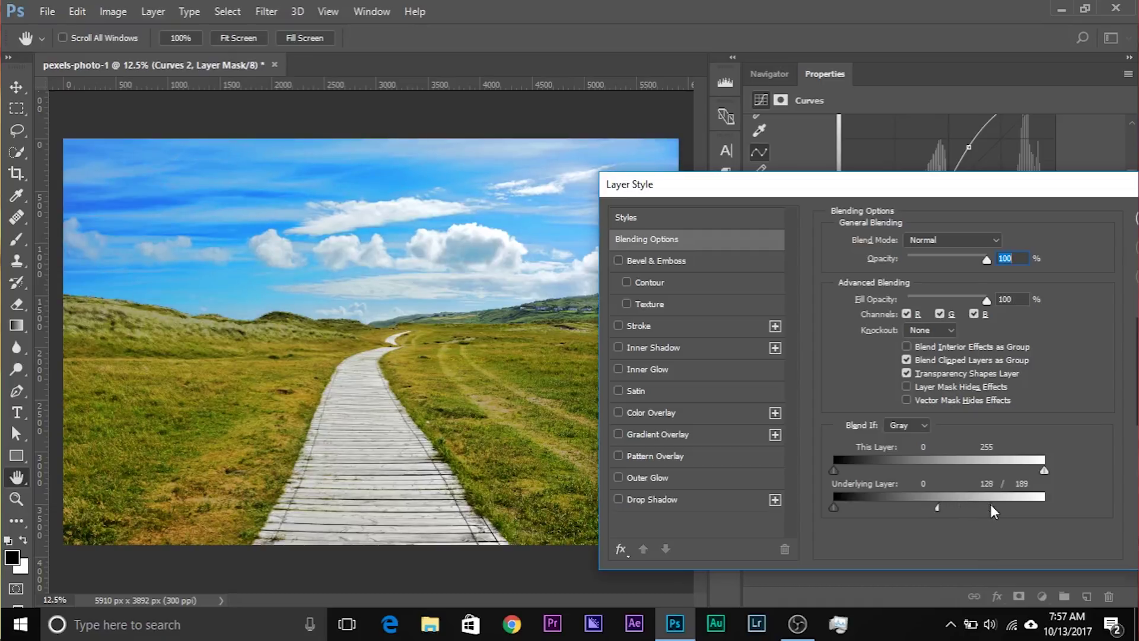
{"action": "left_click_drag", "start_coordinate": [1104, 185], "coordinate": [856, 195]}
{"action": "left_click", "coordinate": [943, 229]}
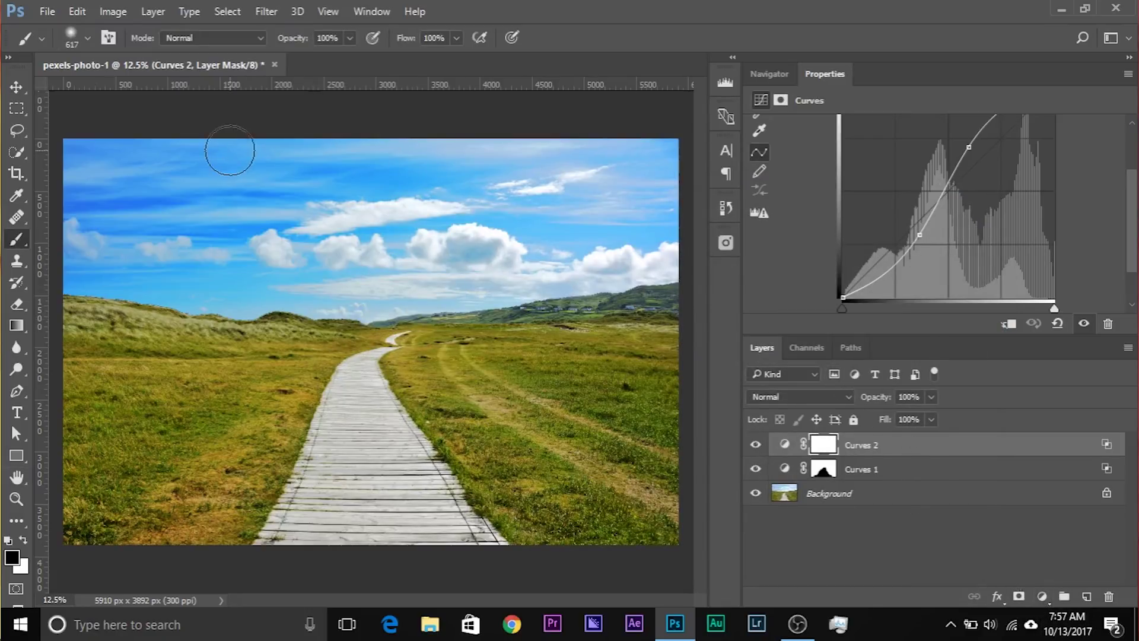
{"action": "left_click", "coordinate": [1041, 597]}
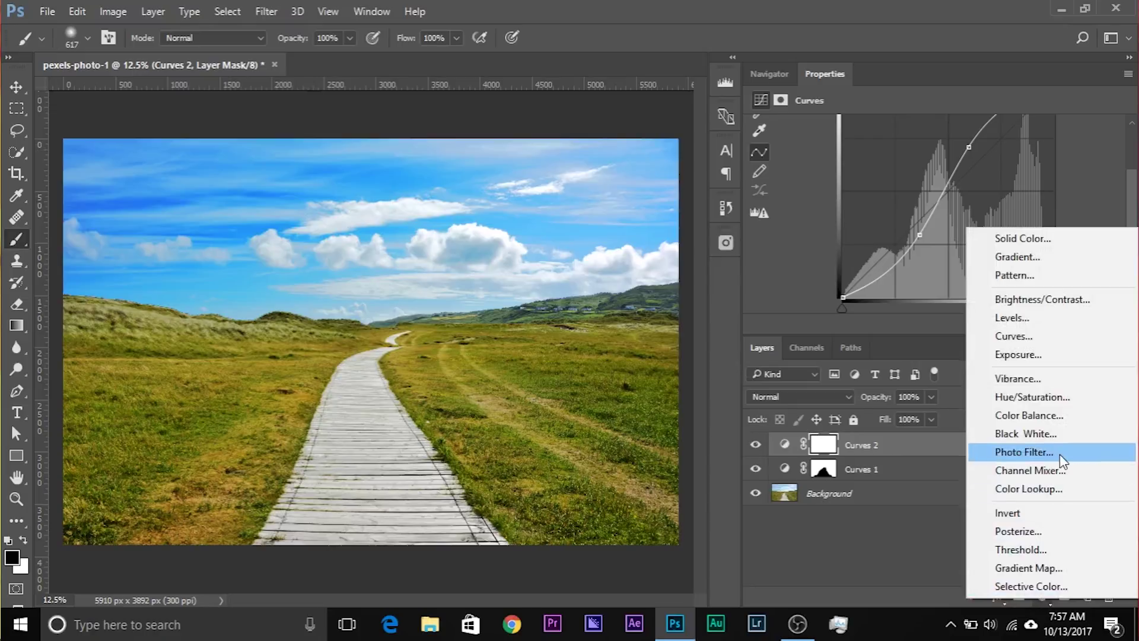
{"action": "left_click", "coordinate": [1039, 489]}
Apply the Kodak 5205 Fuji 3510 LUT at 100% opacity after trying FoggyNight
{"action": "left_click", "coordinate": [877, 130]}
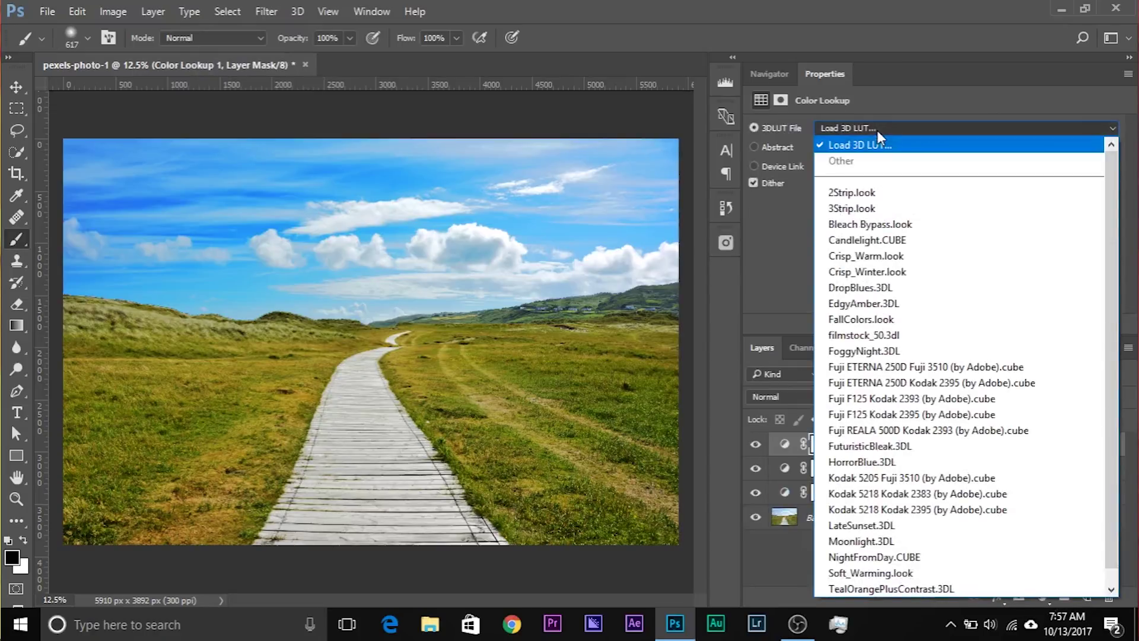
{"action": "left_click", "coordinate": [864, 351]}
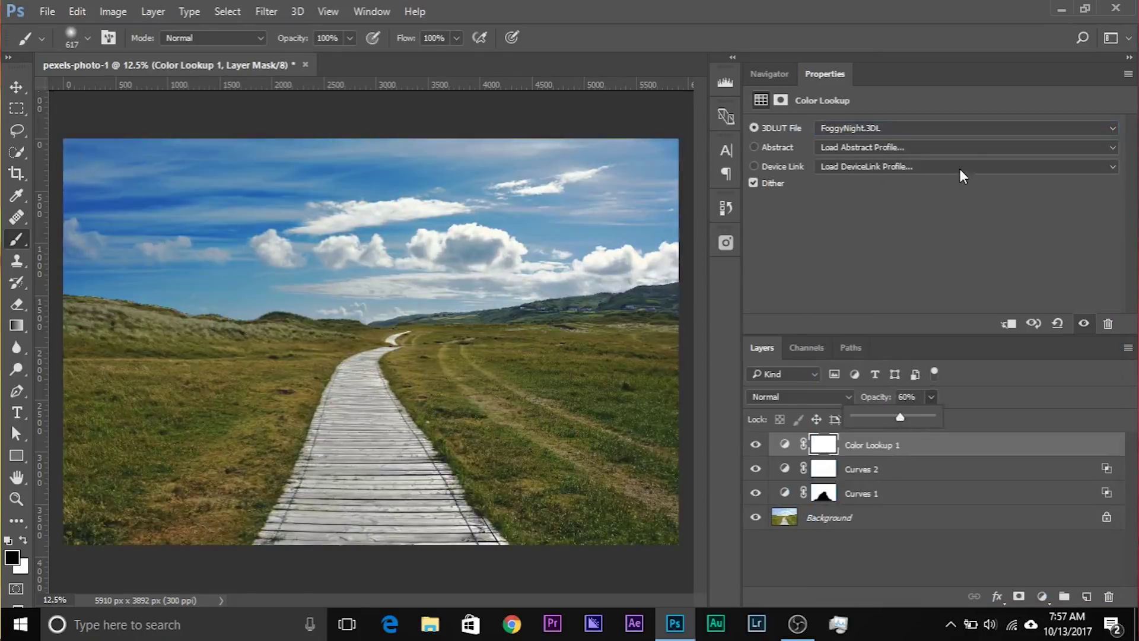
{"action": "left_click", "coordinate": [953, 129]}
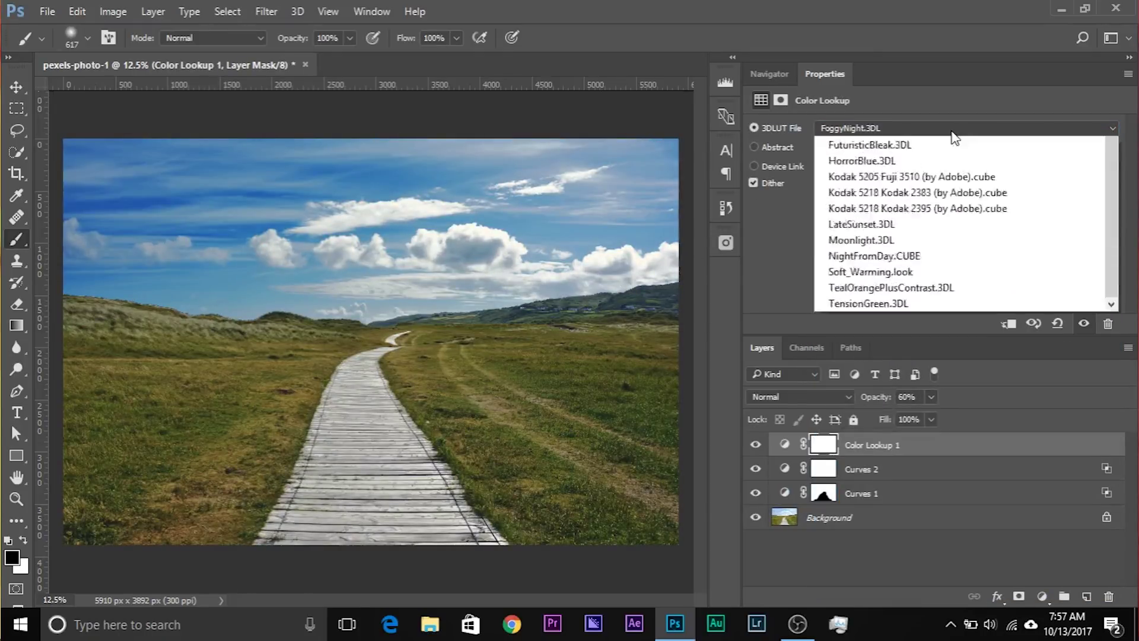
{"action": "left_click", "coordinate": [954, 463]}
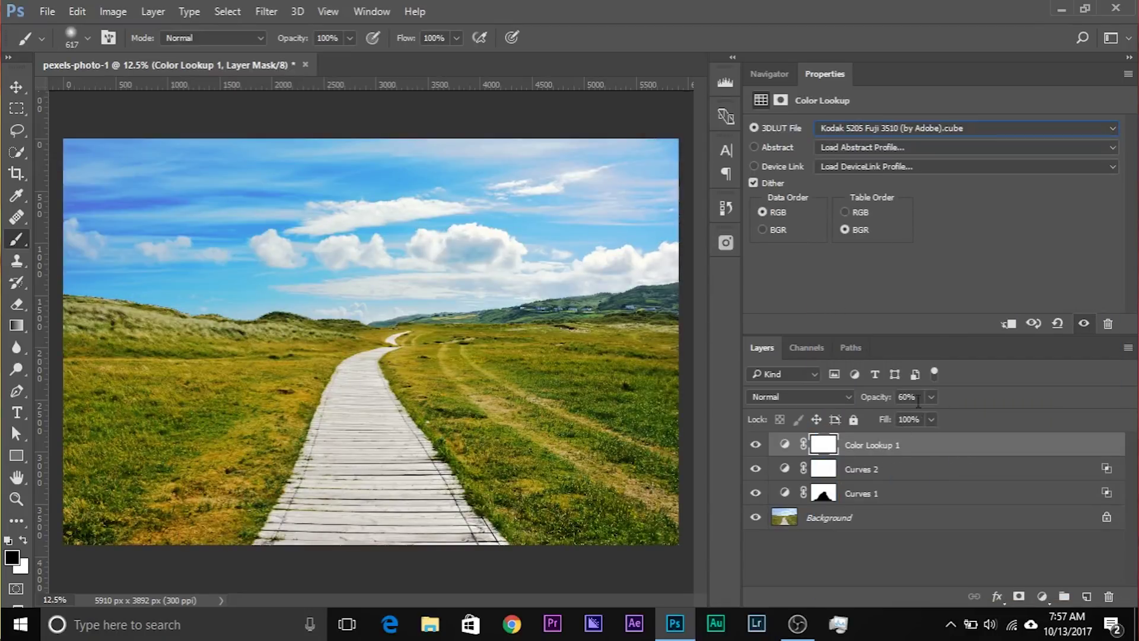
{"action": "left_click_drag", "start_coordinate": [926, 417], "coordinate": [1016, 428]}
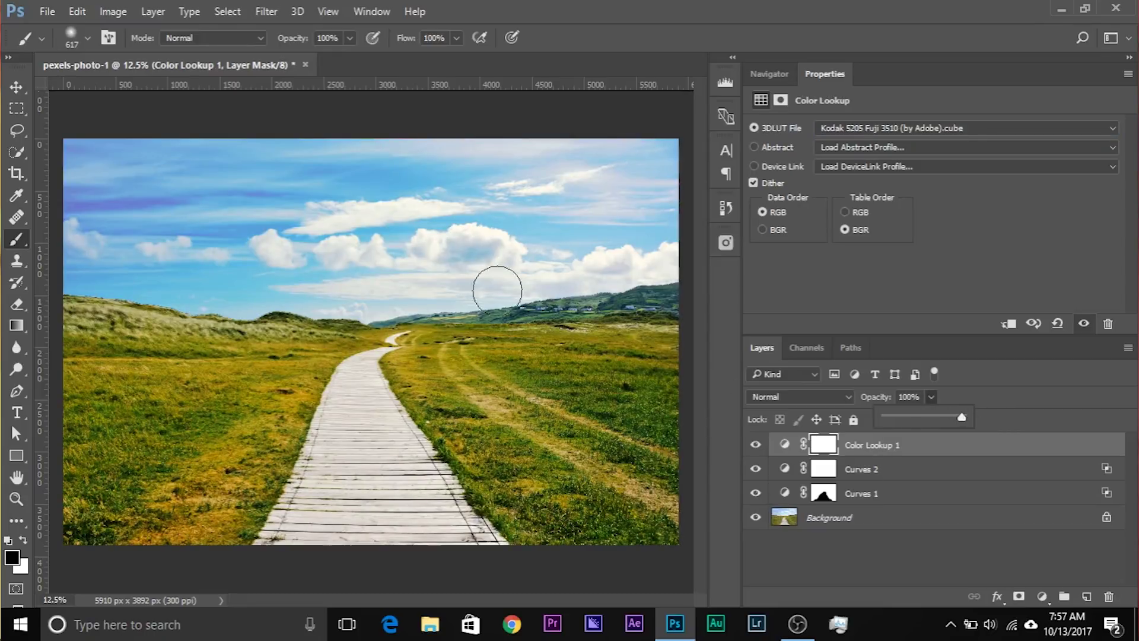
Compare with Curves 1 and 2 toggled, then reshape Curves 1, tinting the sky purple
{"action": "left_click", "coordinate": [755, 469]}
{"action": "left_click", "coordinate": [756, 470]}
{"action": "left_click", "coordinate": [756, 493]}
{"action": "left_click", "coordinate": [756, 493]}
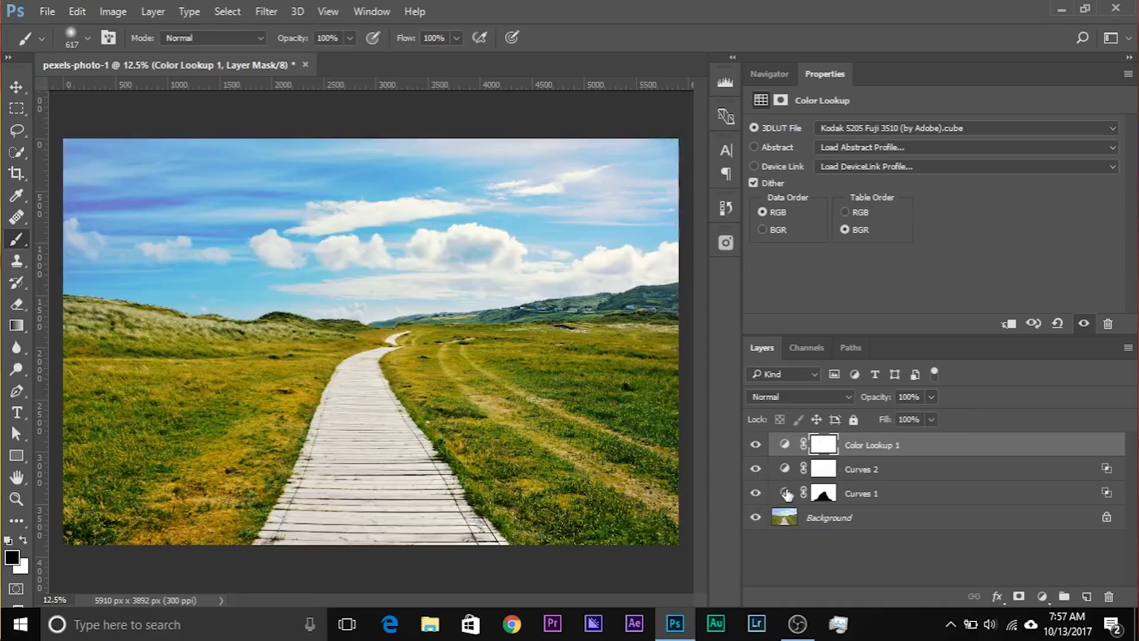
{"action": "left_click", "coordinate": [785, 493]}
{"action": "scroll", "coordinate": [995, 215], "scroll_direction": "down", "scroll_amount": 2}
{"action": "left_click_drag", "start_coordinate": [995, 221], "coordinate": [996, 232]}
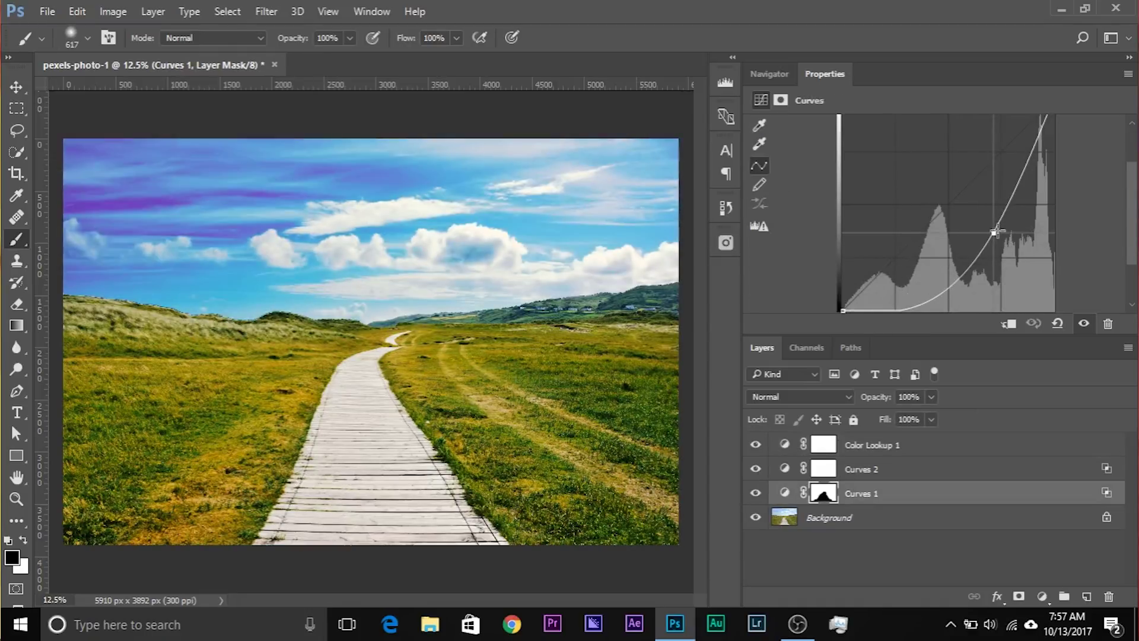